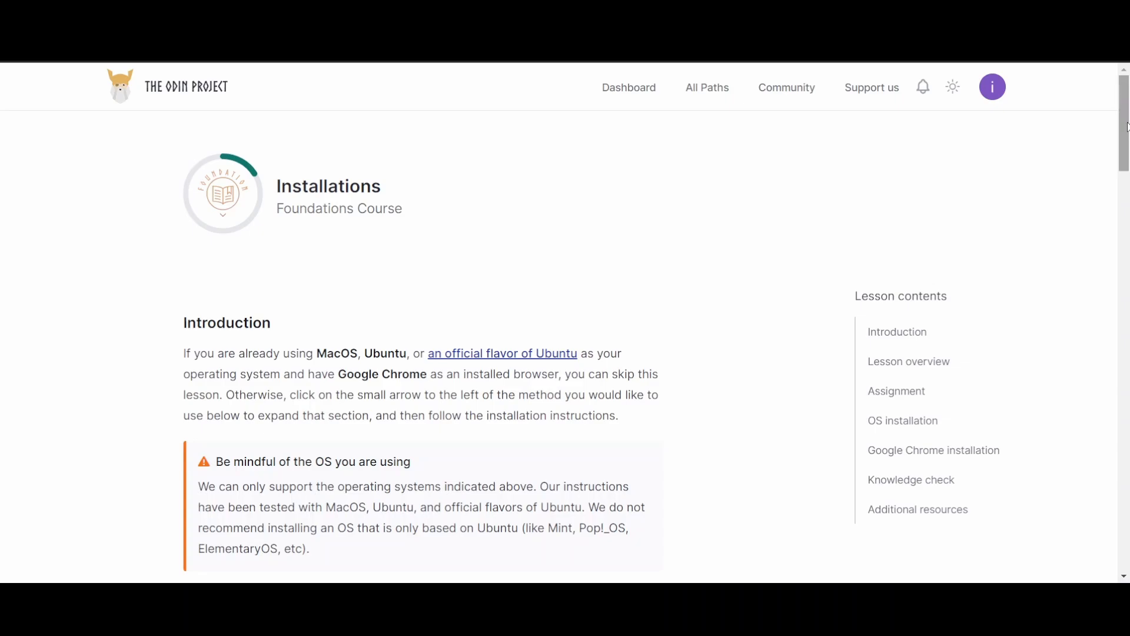
# Scroll the Installations lesson to the OS installation section listing Virtual Machine, Dual-Boot, ChromeOS and WSL2.
pyautogui.moveTo(1127, 127); pyautogui.dragTo(1126, 170)
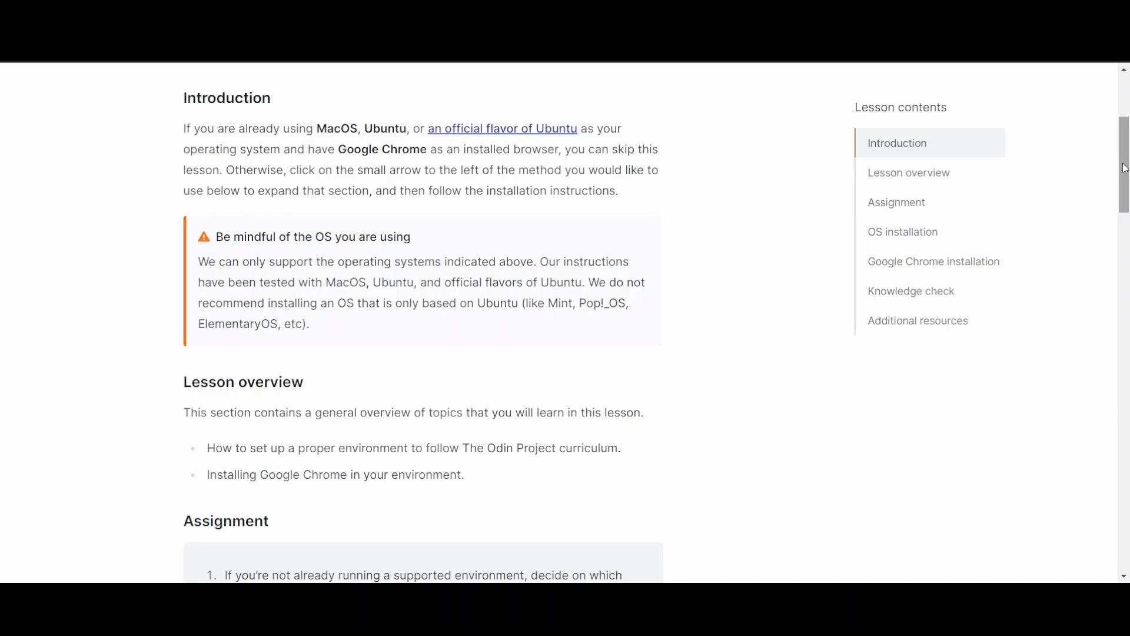
pyautogui.moveTo(1125, 169); pyautogui.dragTo(1124, 294)
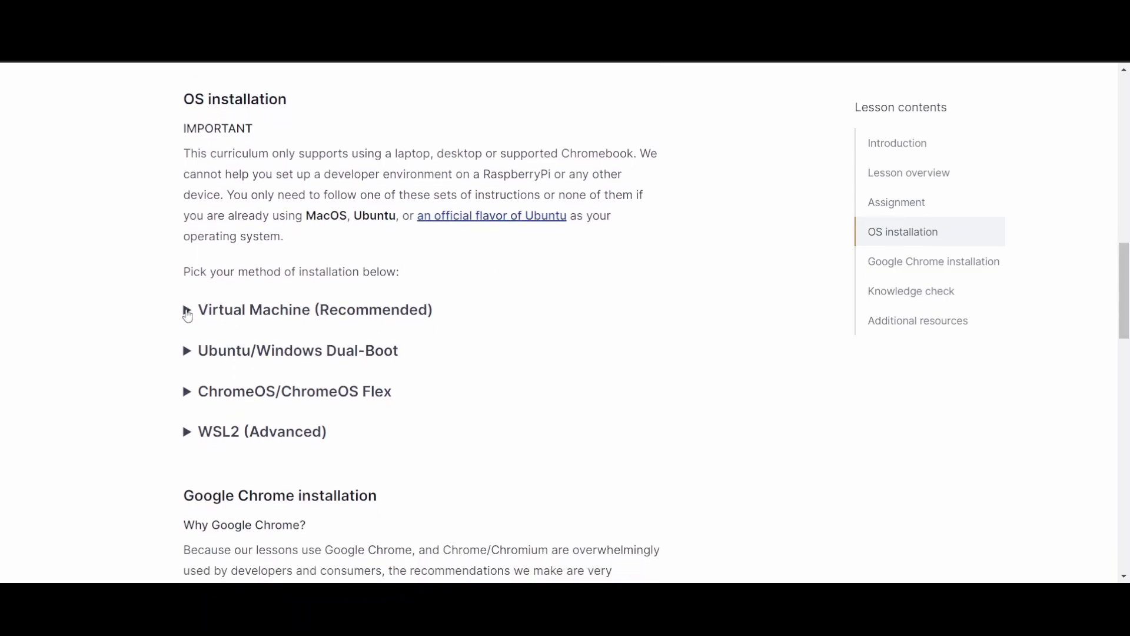
# Expand the Virtual Machine (Recommended) instructions, read Step 1.1, then switch to the VirtualBox download page.
pyautogui.click(187, 312)
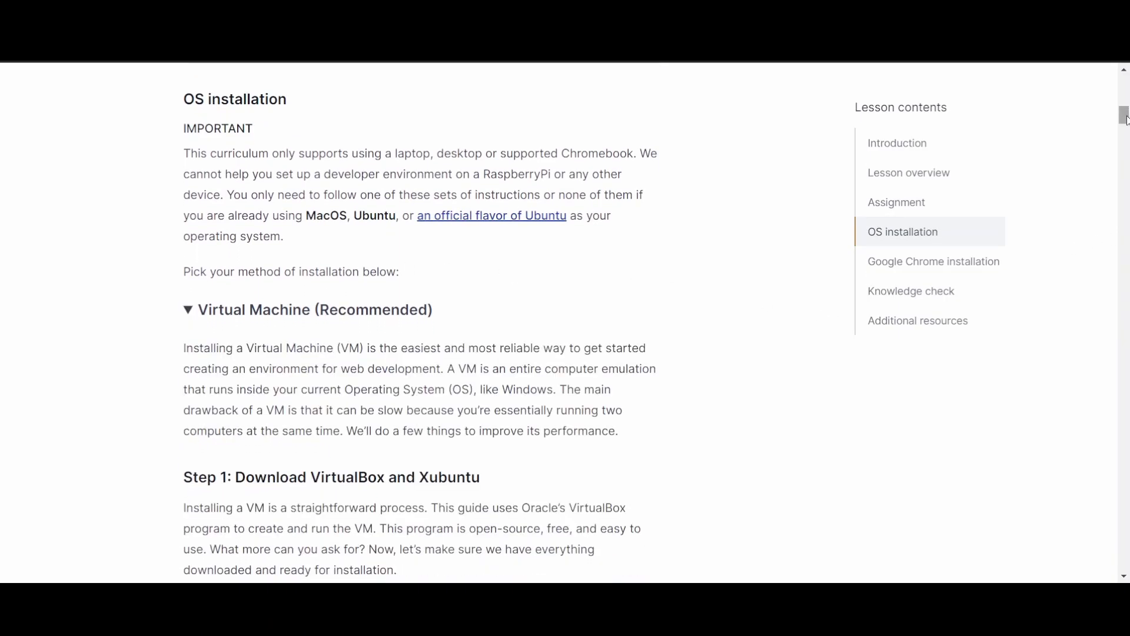
pyautogui.moveTo(1126, 120); pyautogui.dragTo(1126, 133)
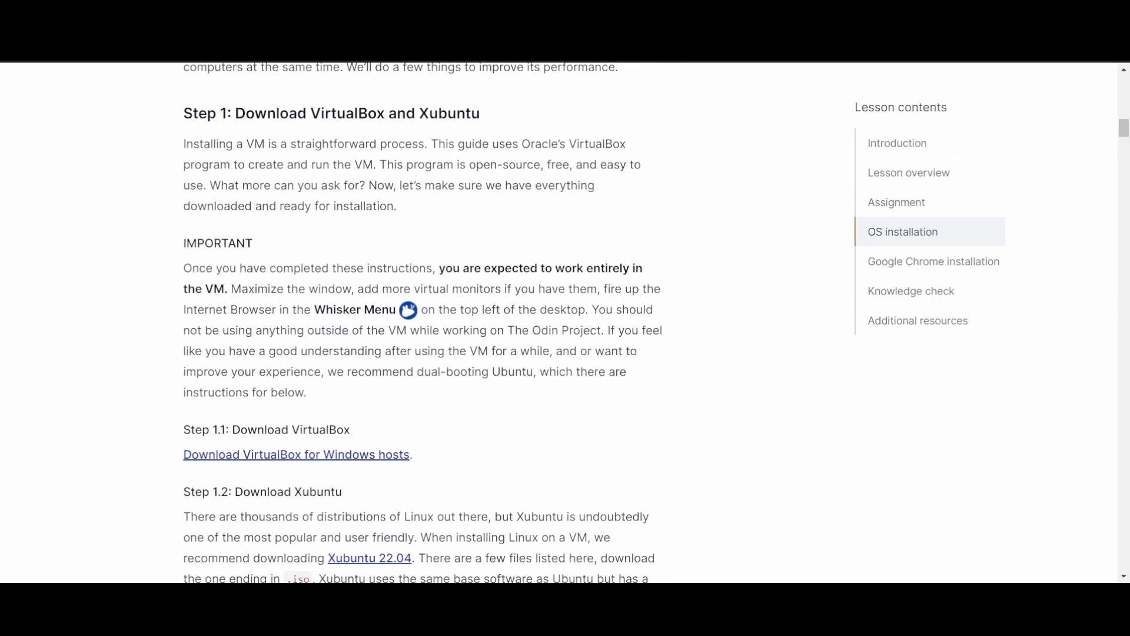
pyautogui.scroll(-4, 903, 424)
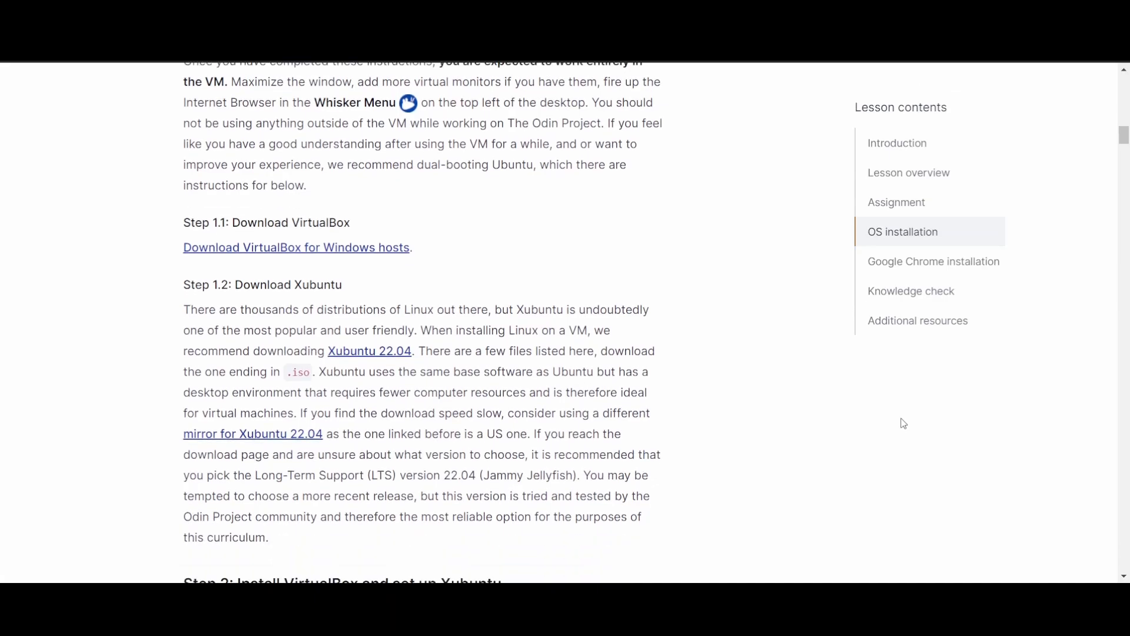
pyautogui.scroll(-2, 903, 424)
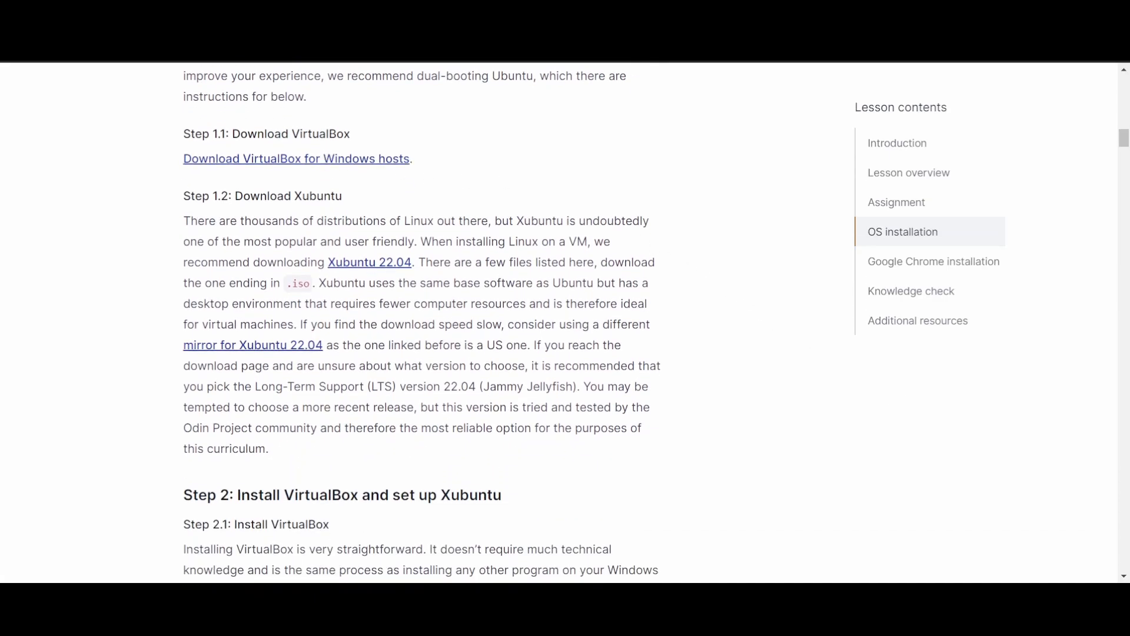
pyautogui.hotkey('ctrl', 'Tab')
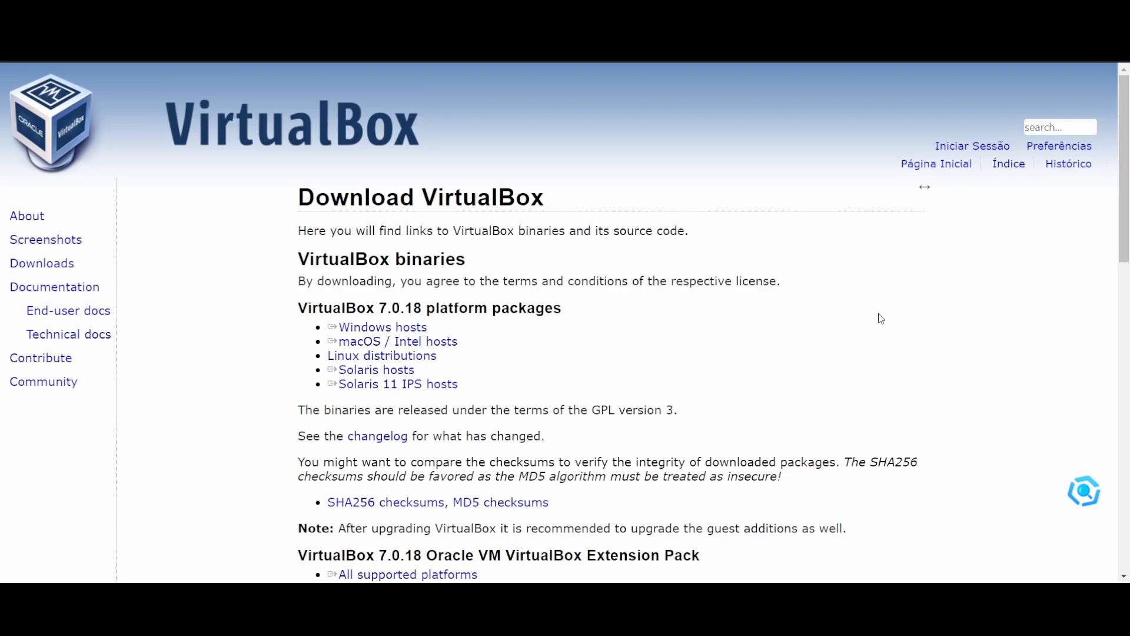
# Download the VirtualBox Windows hosts package, check the Xubuntu 22.04 release listing, and return to the lesson.
pyautogui.click(410, 331)
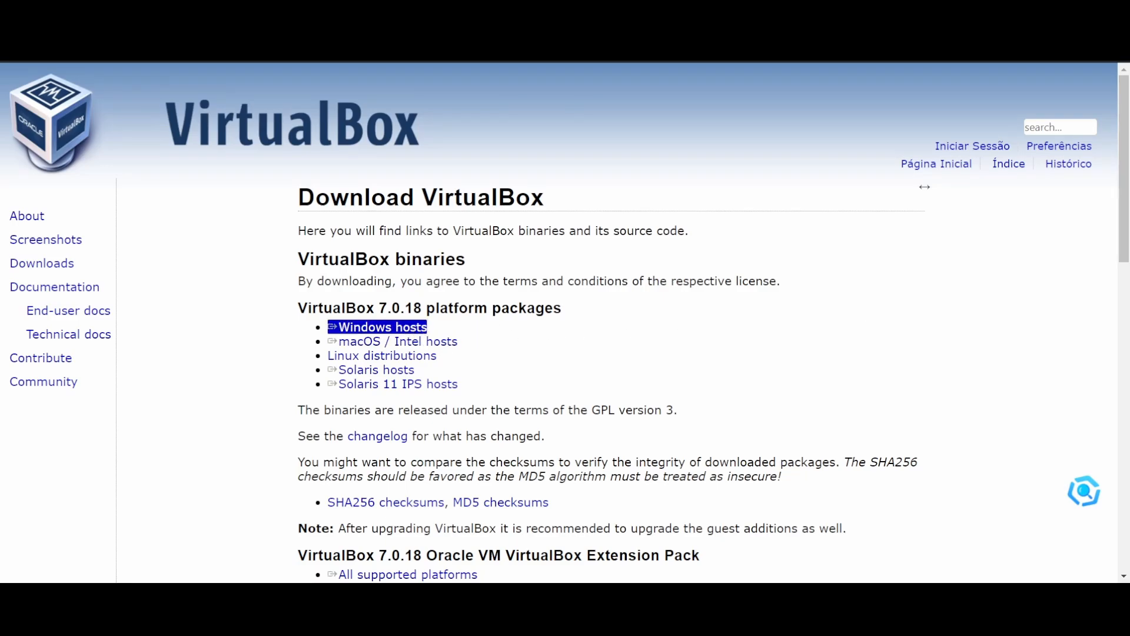
pyautogui.moveTo(1128, 182); pyautogui.dragTo(1128, 228)
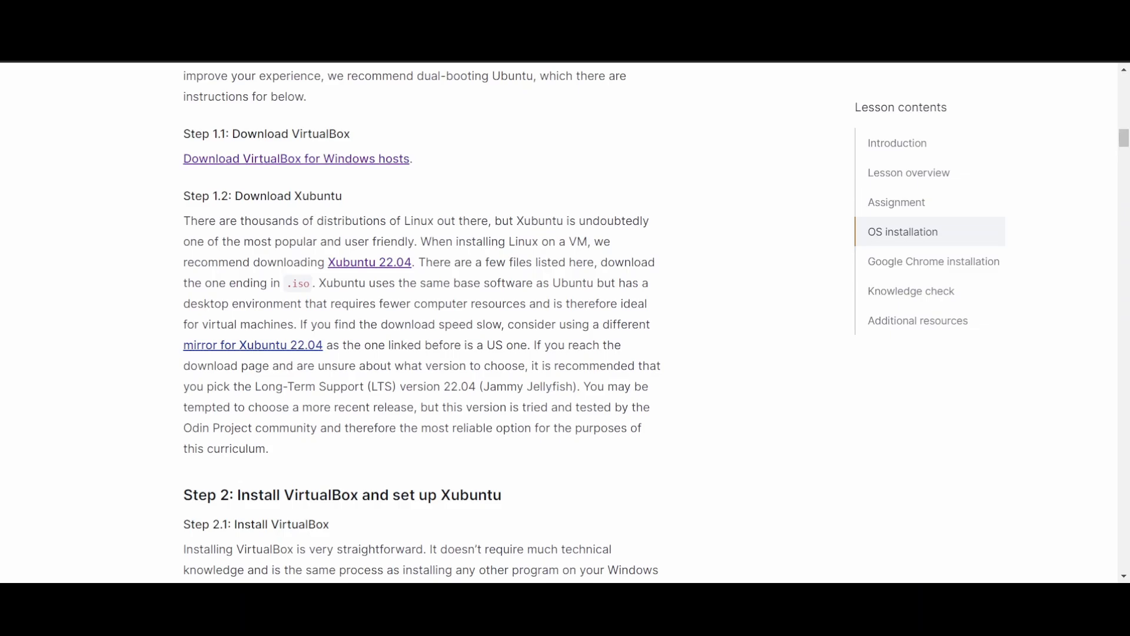
pyautogui.hotkey('ctrl', 'Tab')
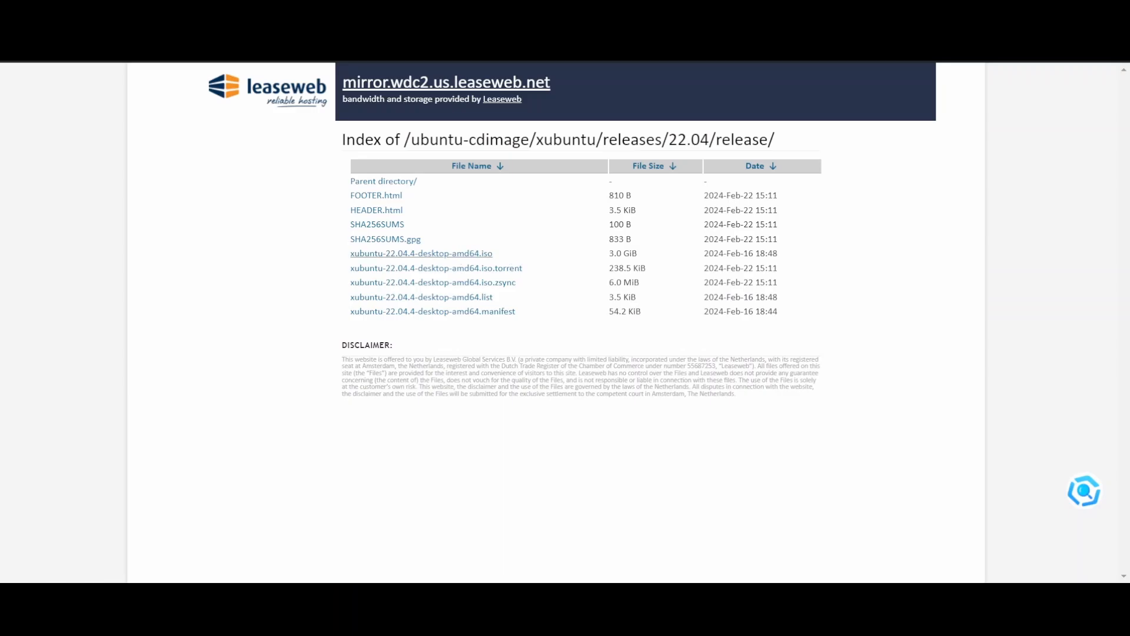
pyautogui.hotkey('ctrl', 'shift', 'Tab')
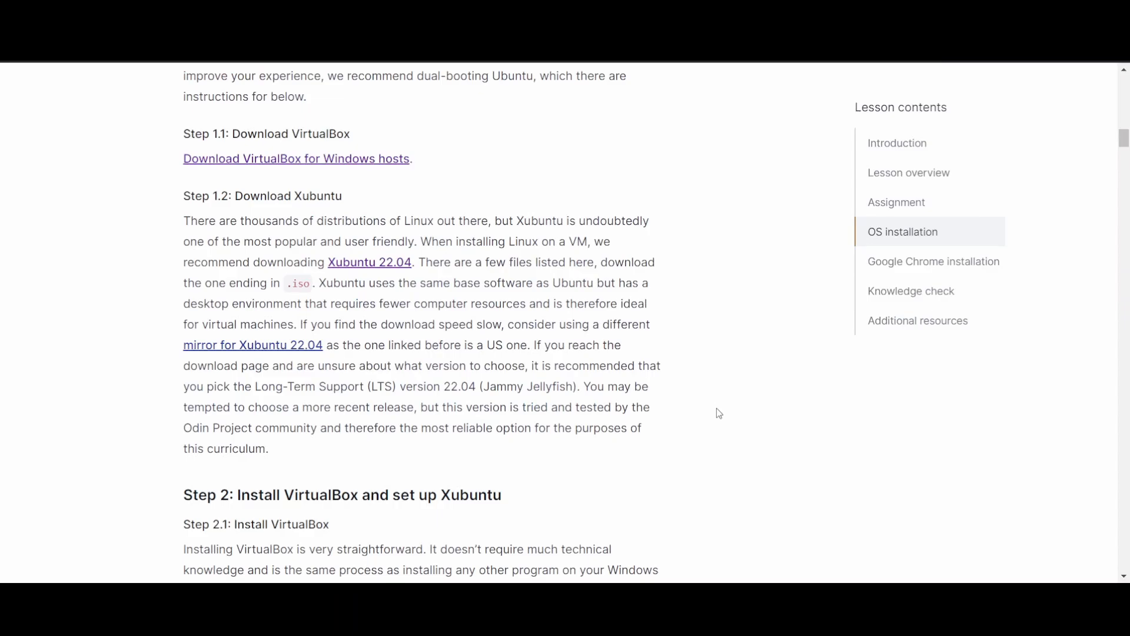
# Scroll through the lesson's Step 2.1 VirtualBox installation advice.
pyautogui.scroll(-2, 716, 408)
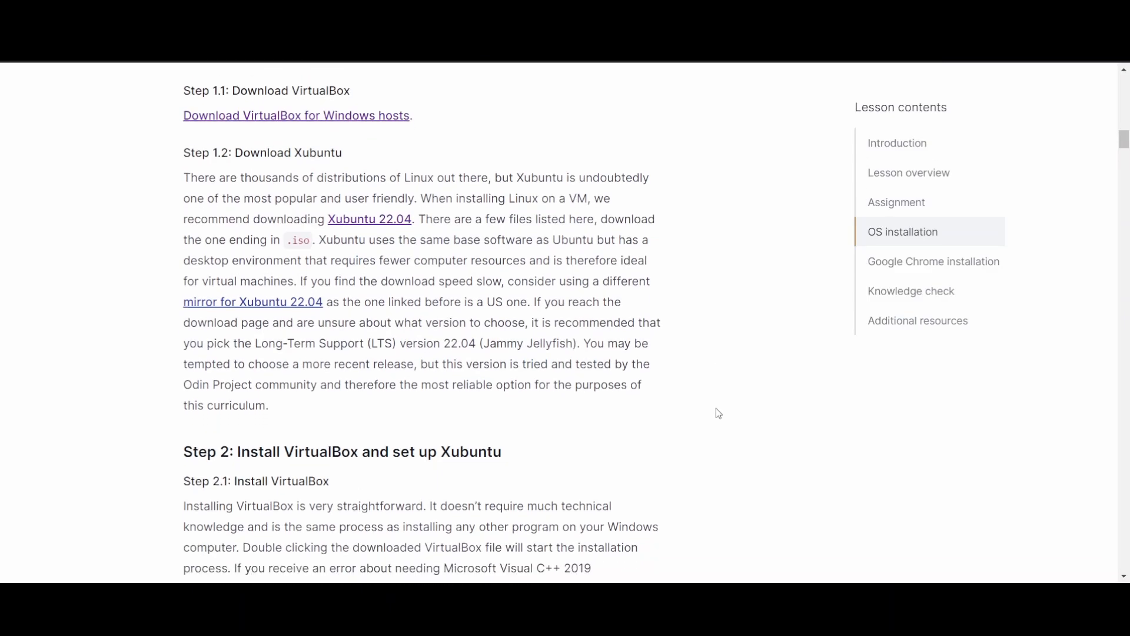
pyautogui.scroll(-5, 716, 408)
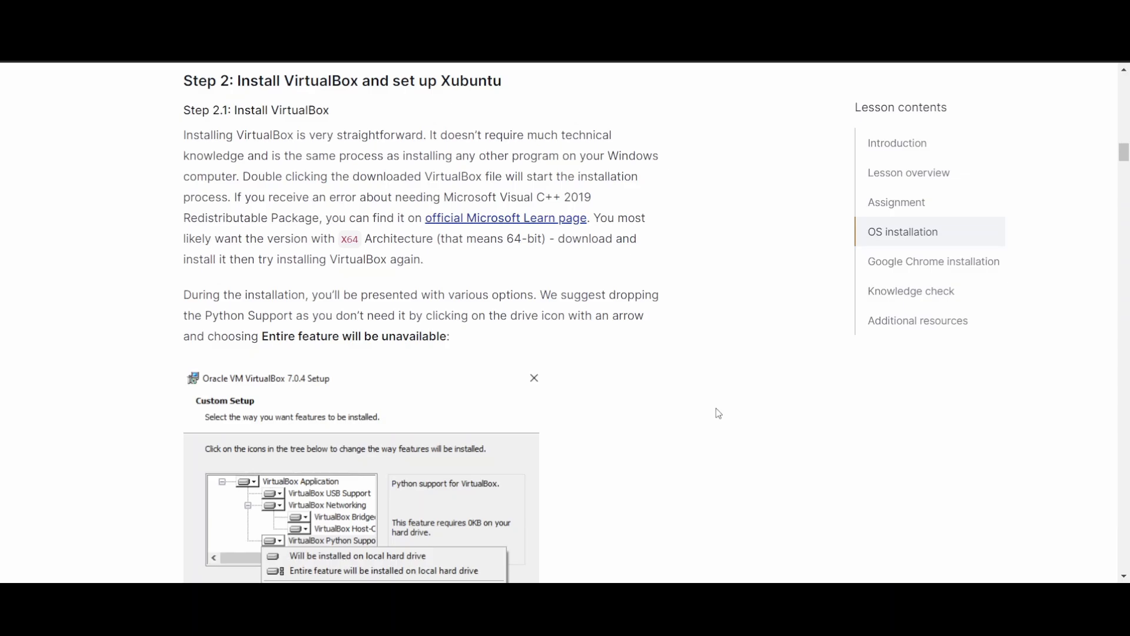
pyautogui.scroll(-3, 716, 408)
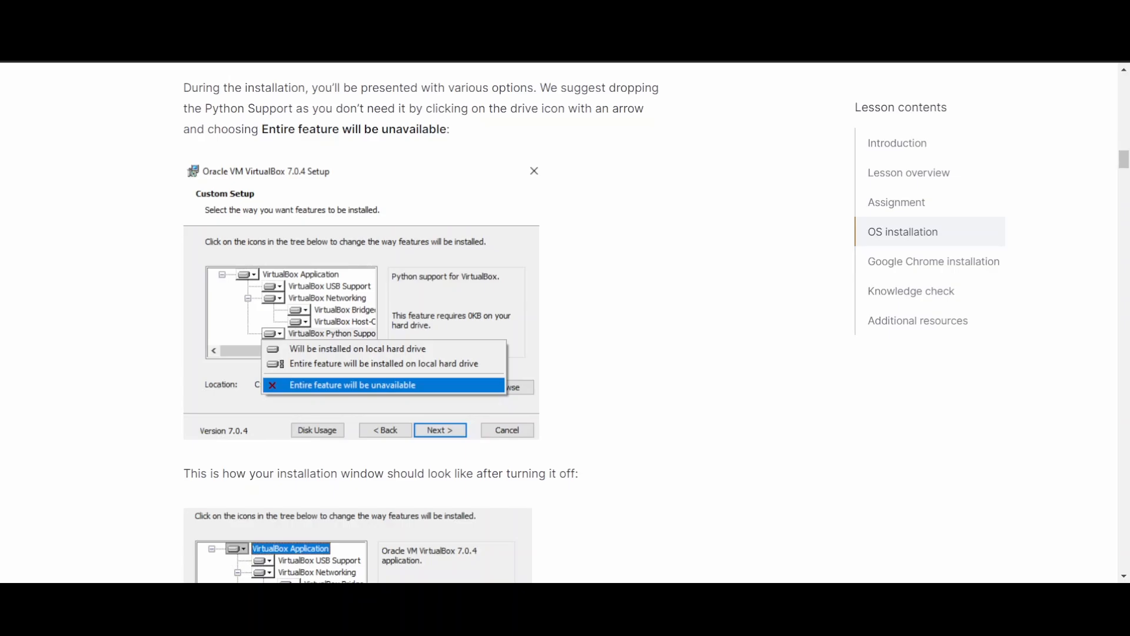
pyautogui.scroll(3, 565, 324)
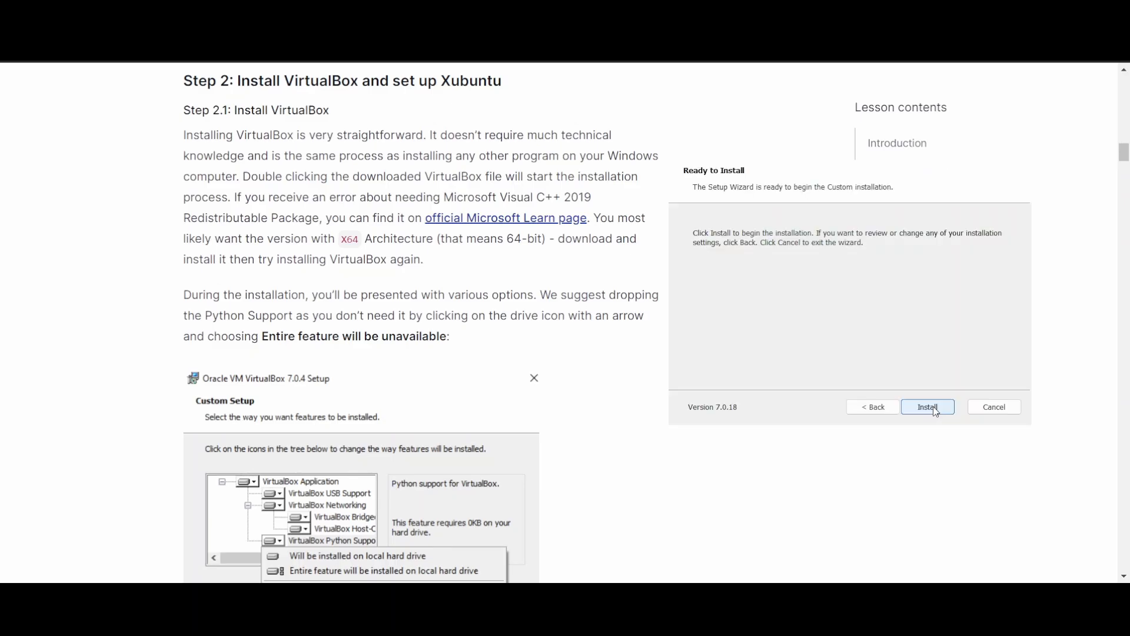
# Install VirtualBox 7.0.18 from the Ready to Install page and finish the setup wizard.
pyautogui.scroll(-1, 421, 329)
pyautogui.scroll(-4, 421, 328)
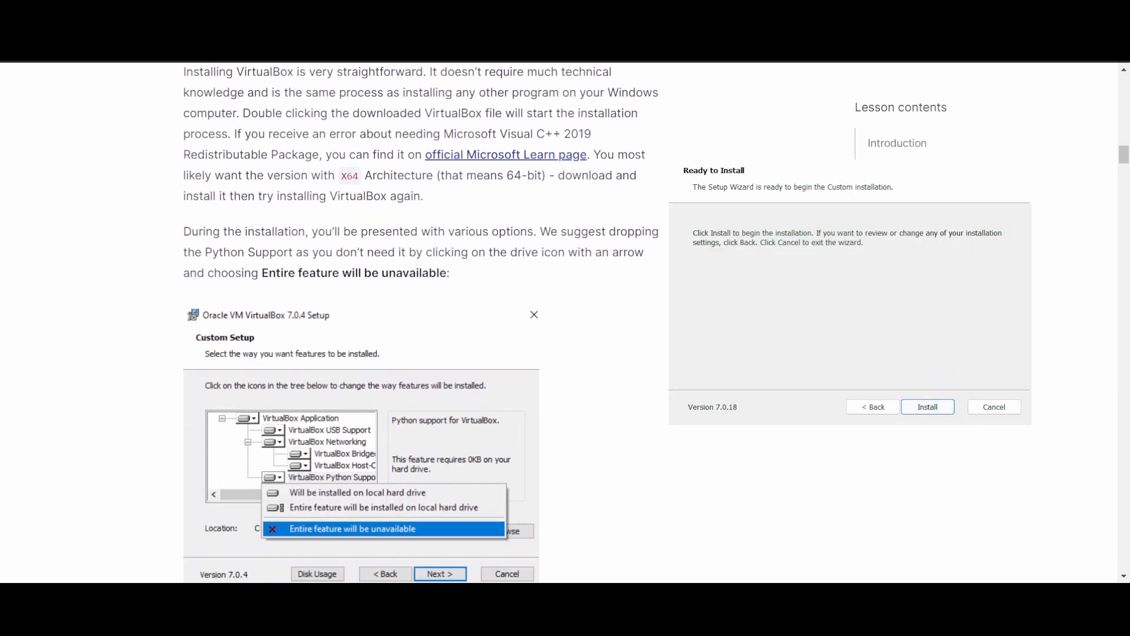
pyautogui.scroll(-1, 421, 328)
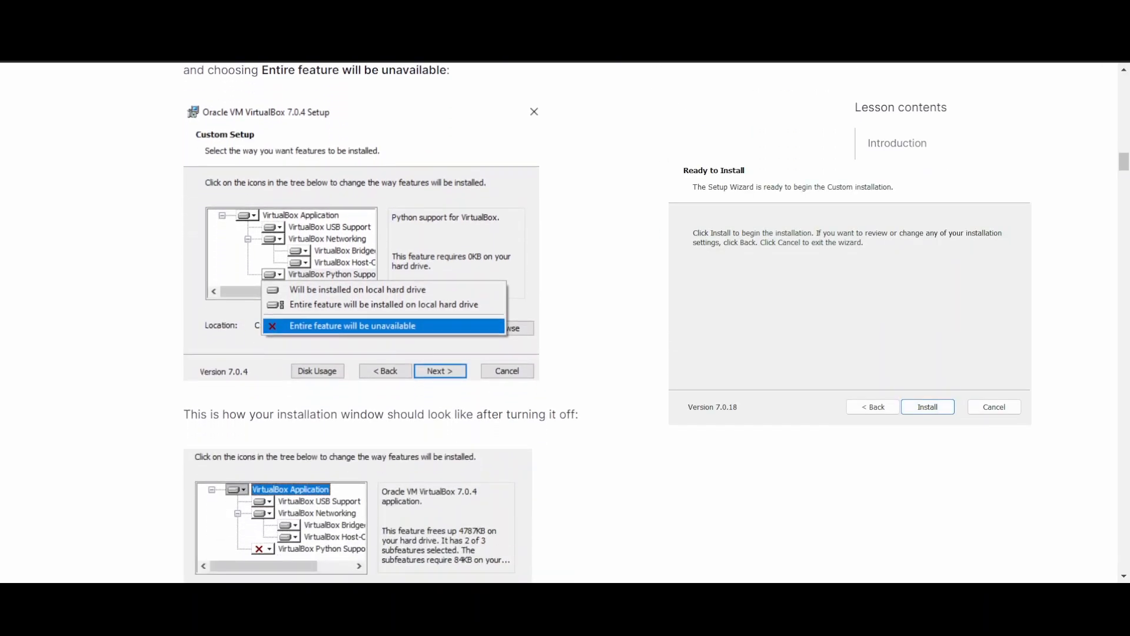
pyautogui.scroll(-6, 421, 329)
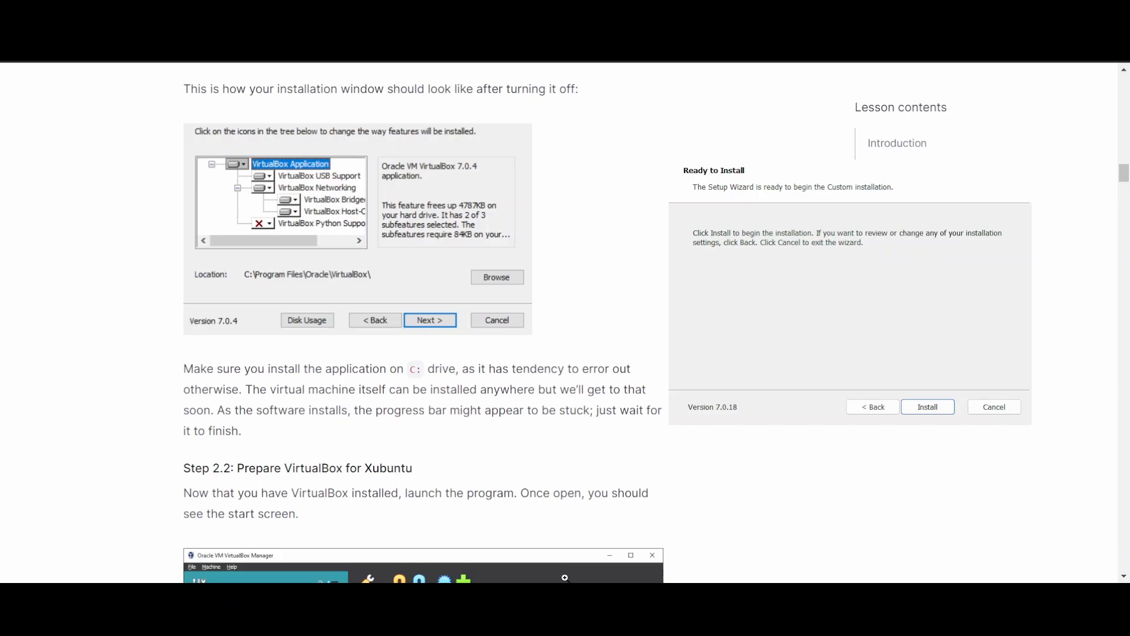
pyautogui.click(935, 407)
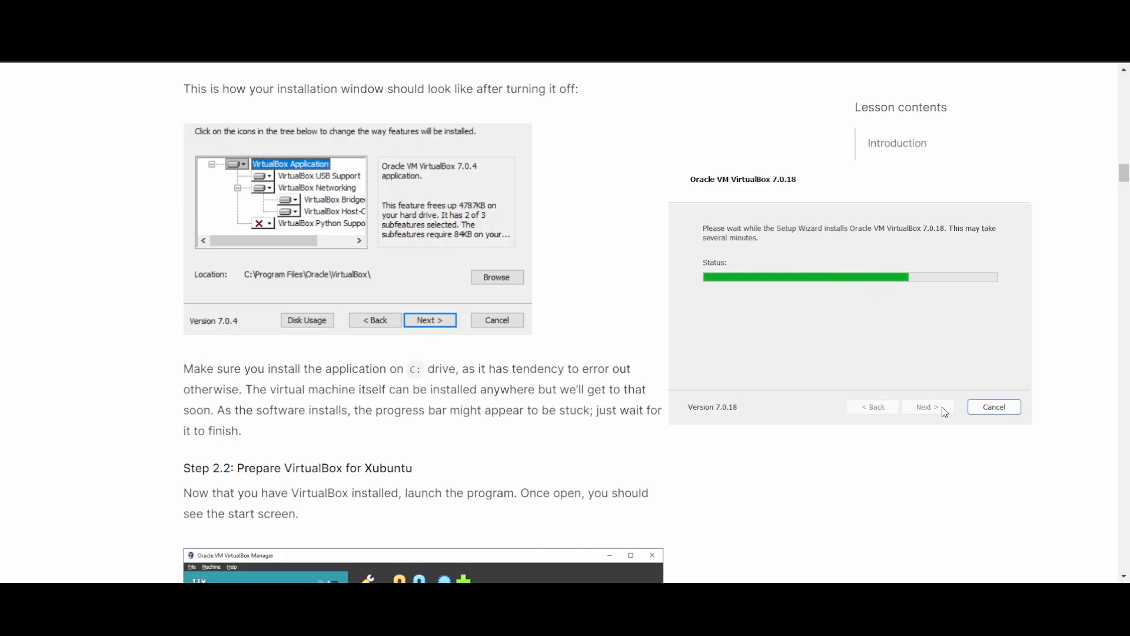
pyautogui.click(928, 407)
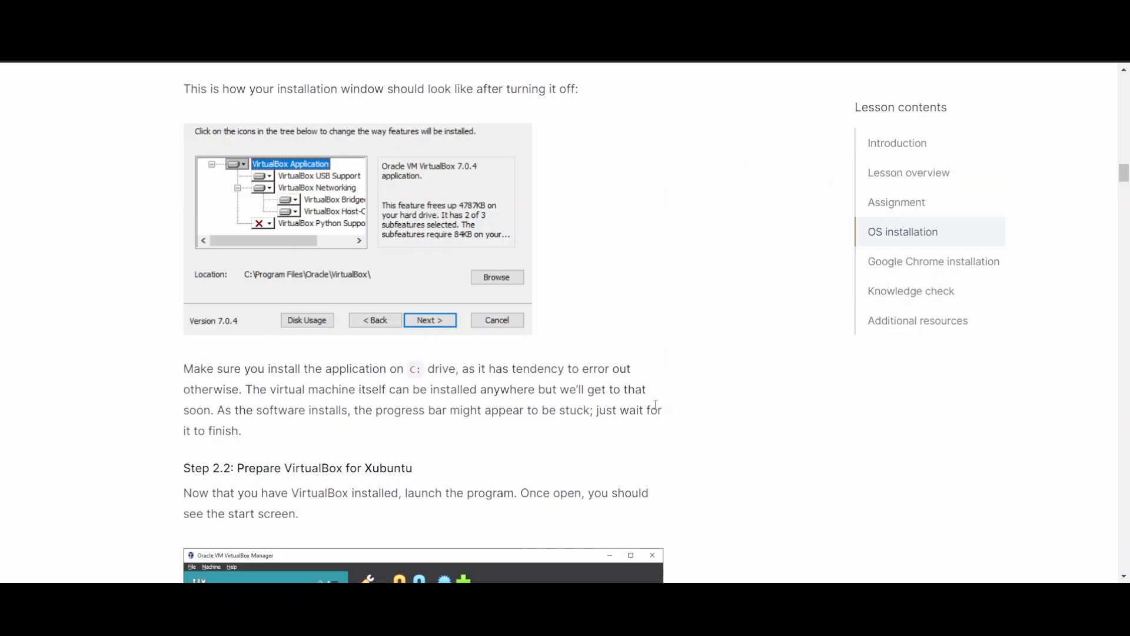
# Scroll the lesson down to Step 2.2 about launching VirtualBox.
pyautogui.scroll(-4, 725, 383)
pyautogui.scroll(-2, 727, 383)
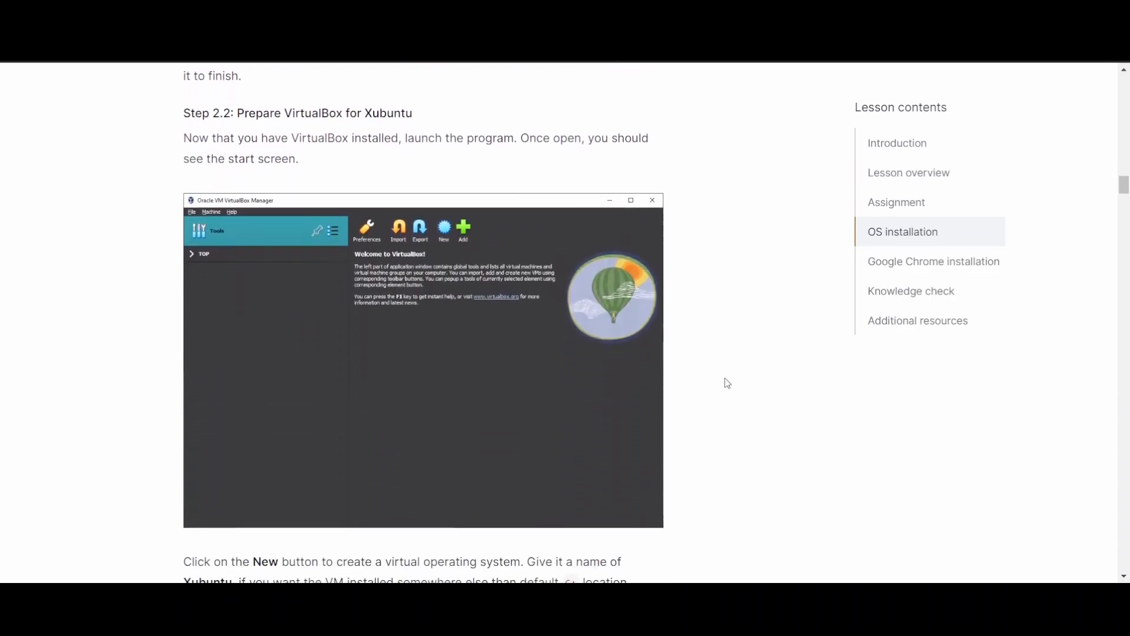
pyautogui.scroll(-1, 727, 383)
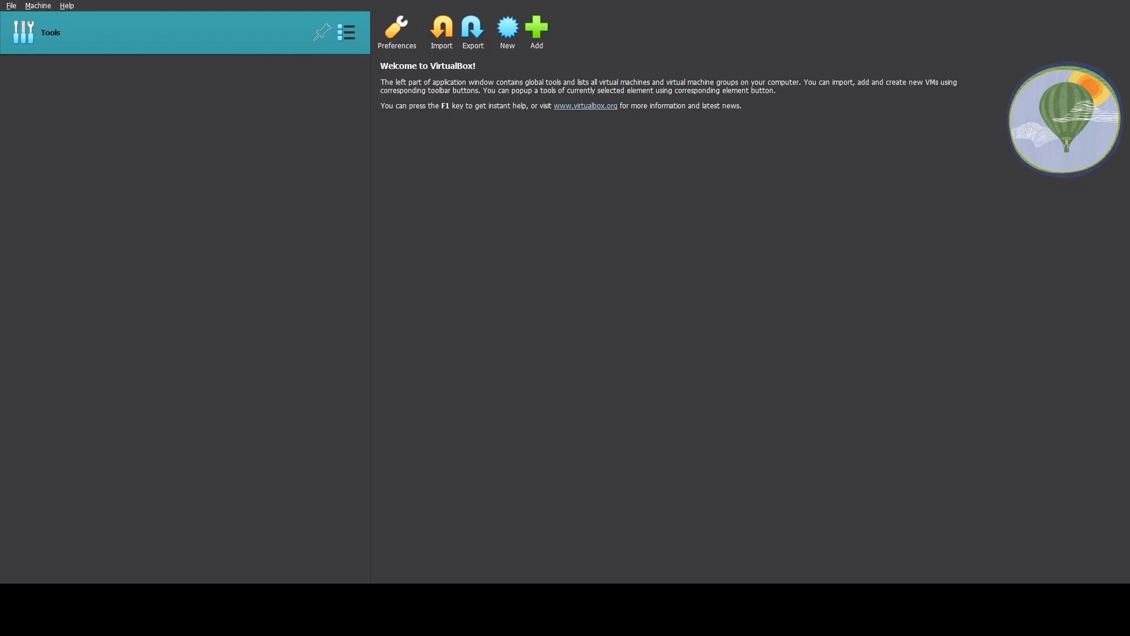
# Start a new virtual machine named Xubuntu and choose a custom storage folder for it.
pyautogui.click(509, 37)
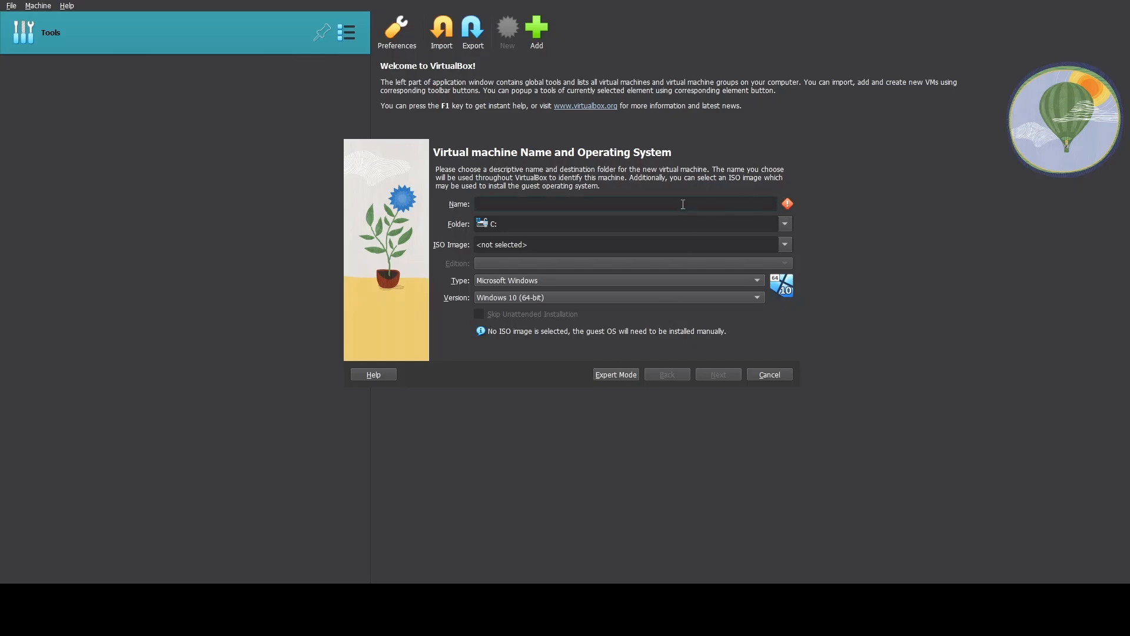
pyautogui.write('Xubuntu')
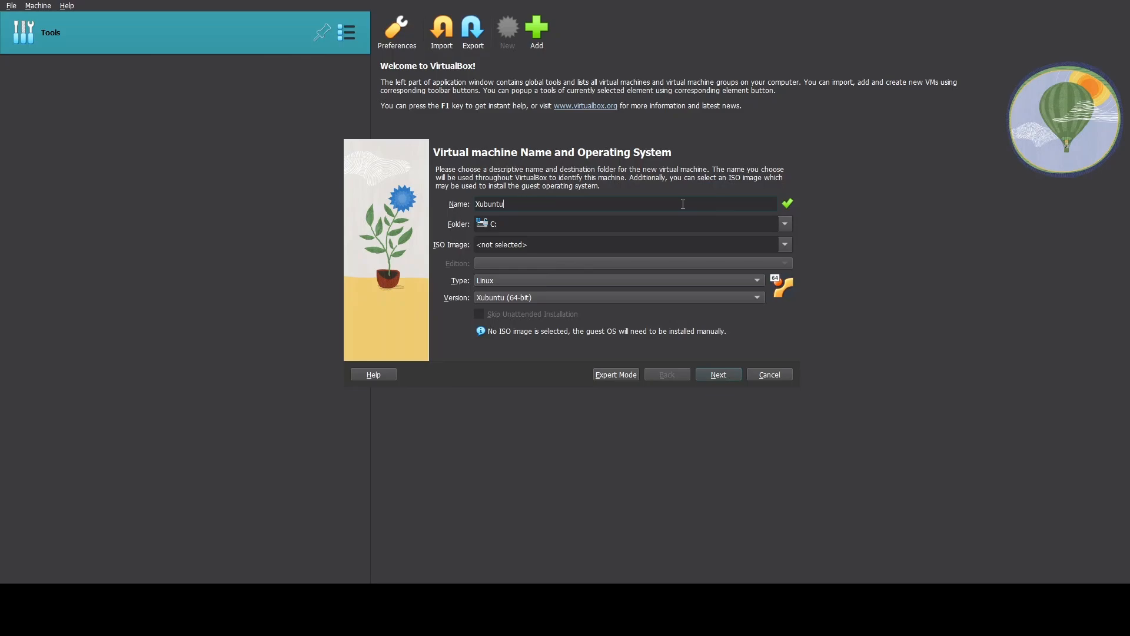
pyautogui.click(720, 260)
# Select xubuntu-22.04.4-desktop-amd64.iso as the machine's installation image.
pyautogui.click(773, 239)
pyautogui.click(688, 274)
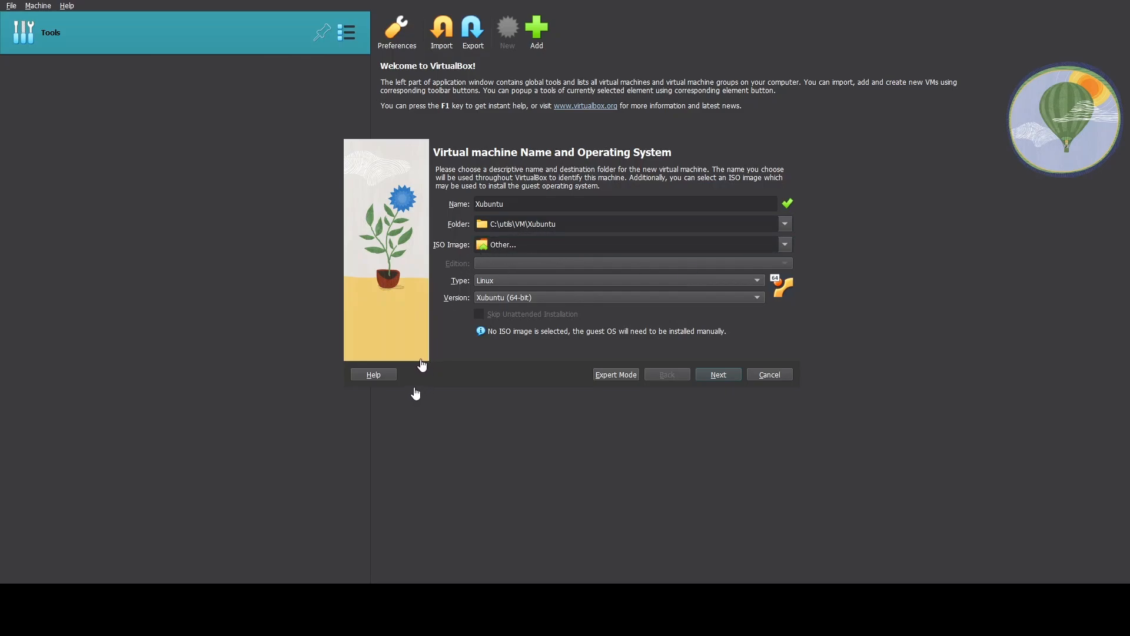
pyautogui.click(776, 498)
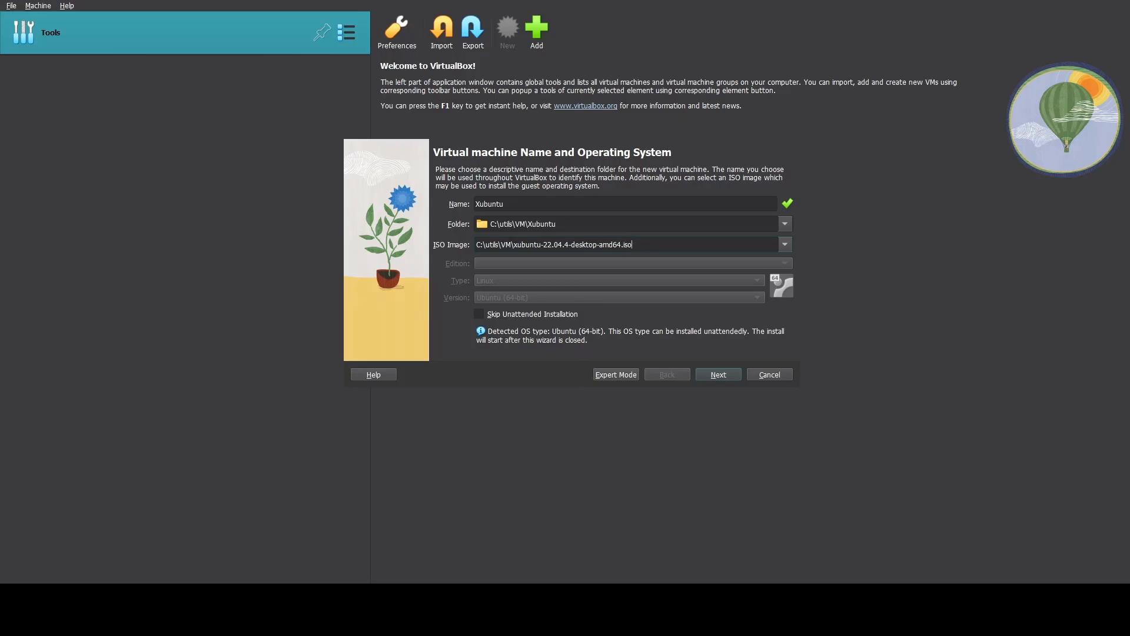
pyautogui.click(238, 556)
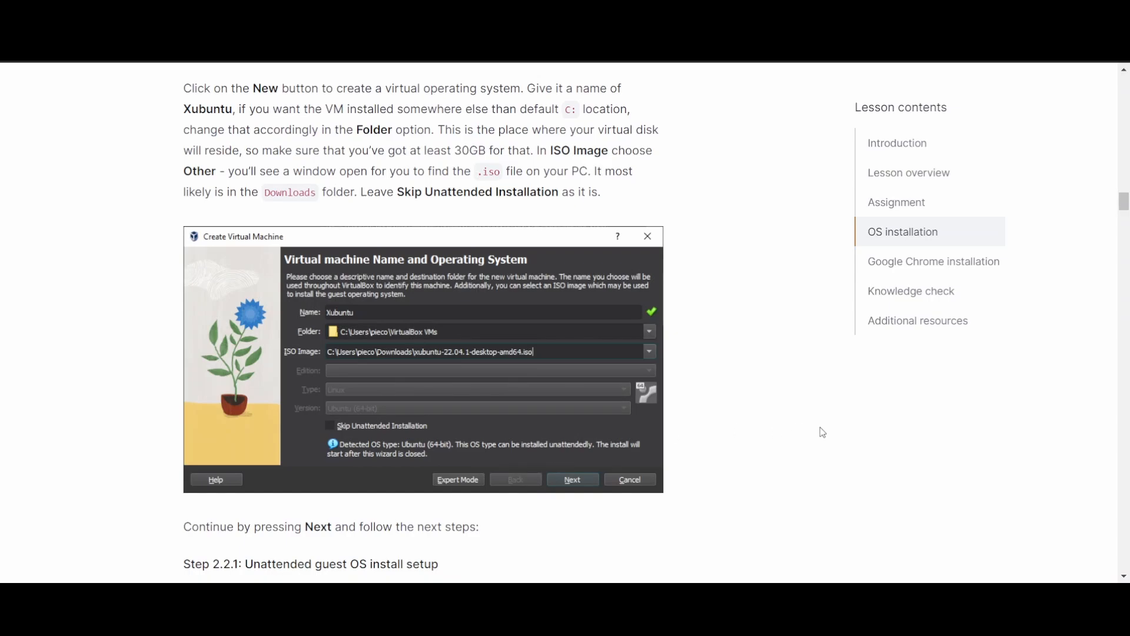
# Scroll through the lesson's Step 2.2.1 unattended-setup guidance.
pyautogui.scroll(-1, 823, 432)
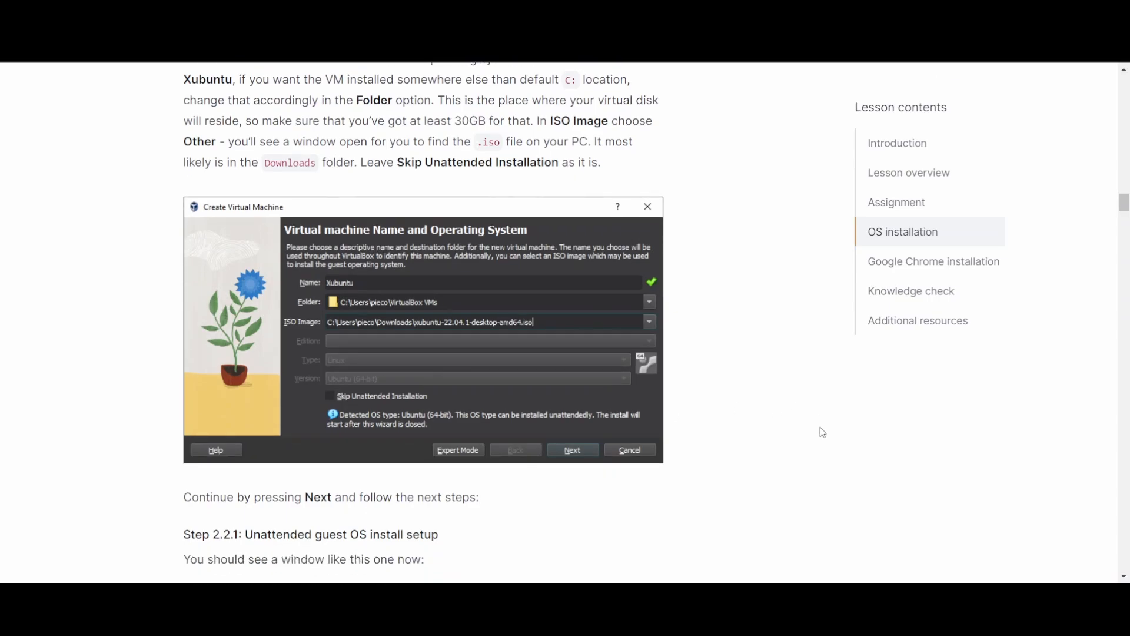
pyautogui.scroll(-6, 822, 433)
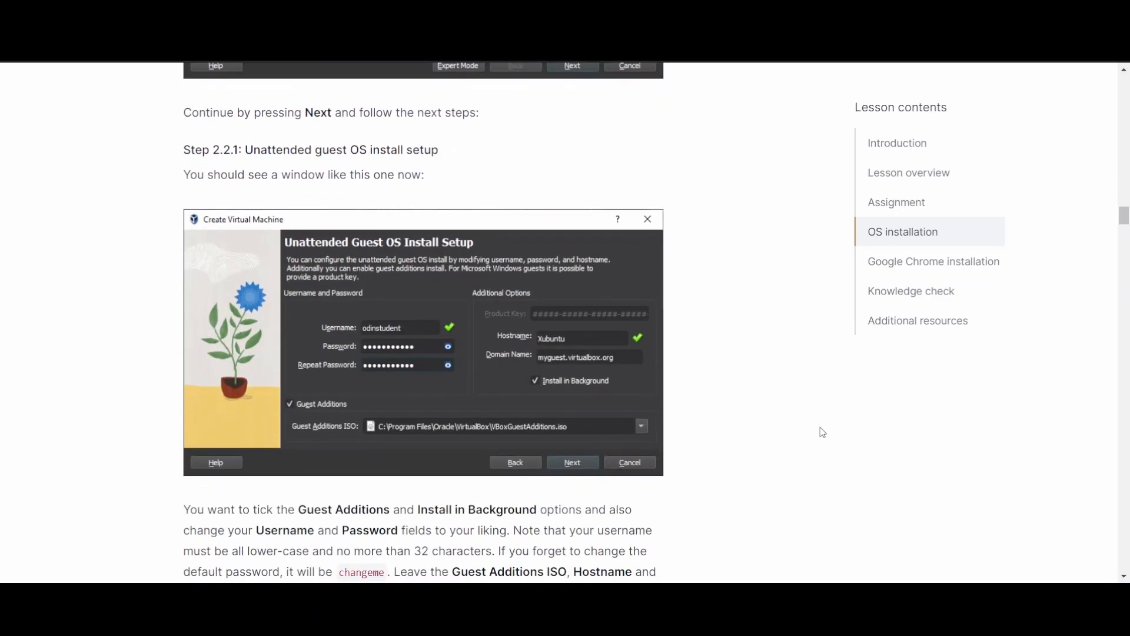
pyautogui.scroll(-1, 822, 432)
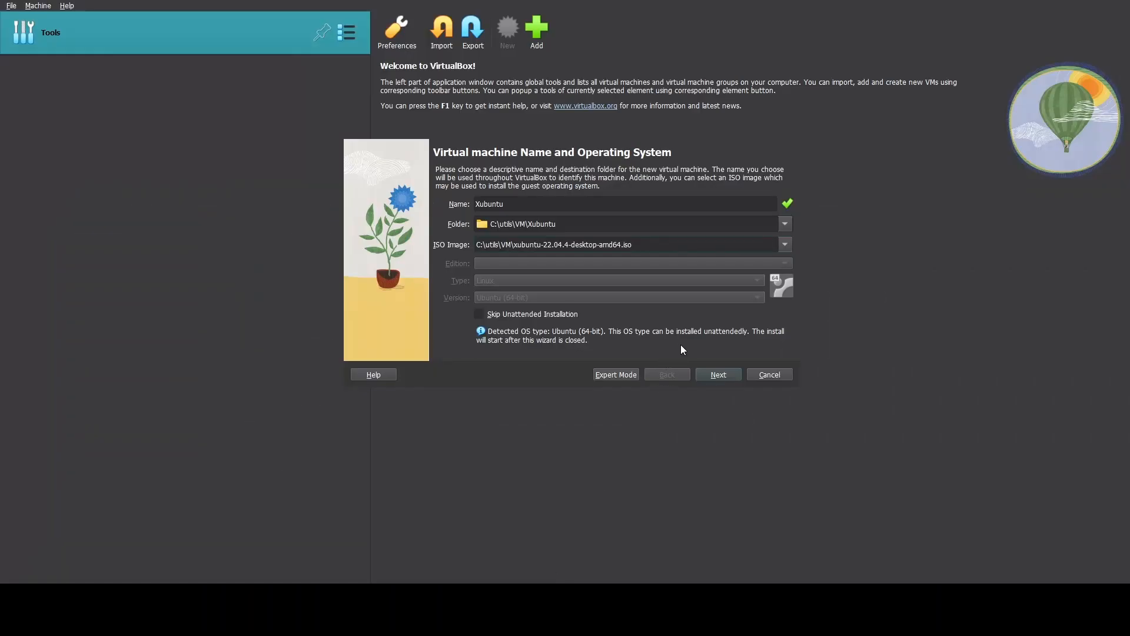
# Give the unattended install a custom username and password, enable Guest Additions, and continue to Hardware.
pyautogui.click(711, 375)
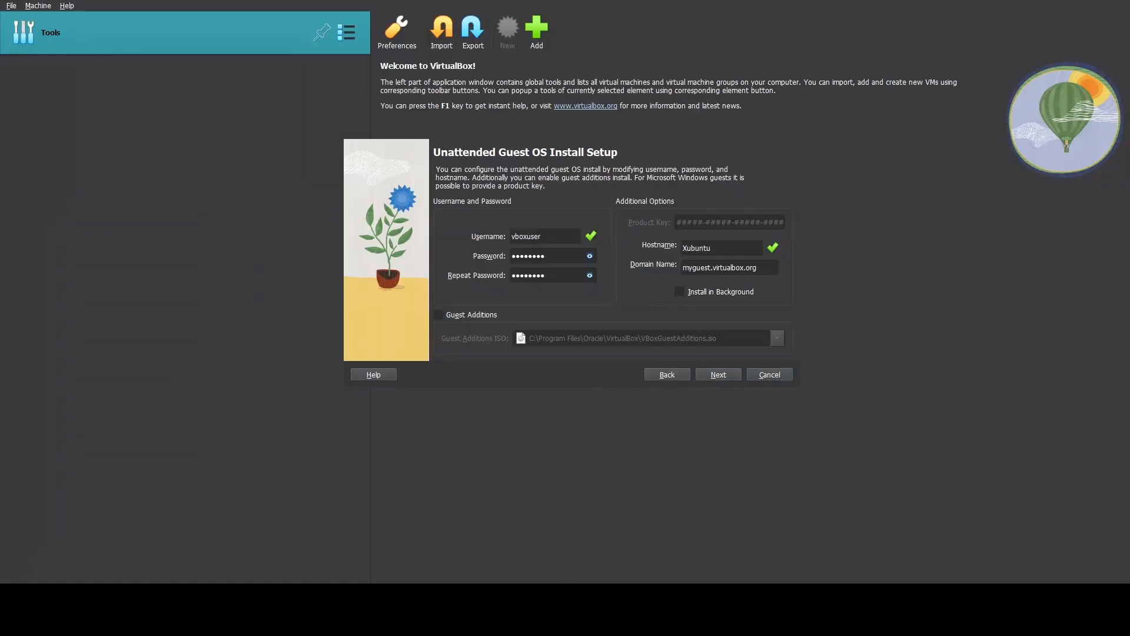
pyautogui.moveTo(563, 236); pyautogui.dragTo(476, 238)
pyautogui.write('izidev')
pyautogui.moveTo(555, 256); pyautogui.dragTo(478, 257)
pyautogui.write('izi')
pyautogui.write('••••••')
pyautogui.moveTo(555, 276); pyautogui.dragTo(488, 279)
pyautogui.write('izi••••••')
pyautogui.click(439, 315)
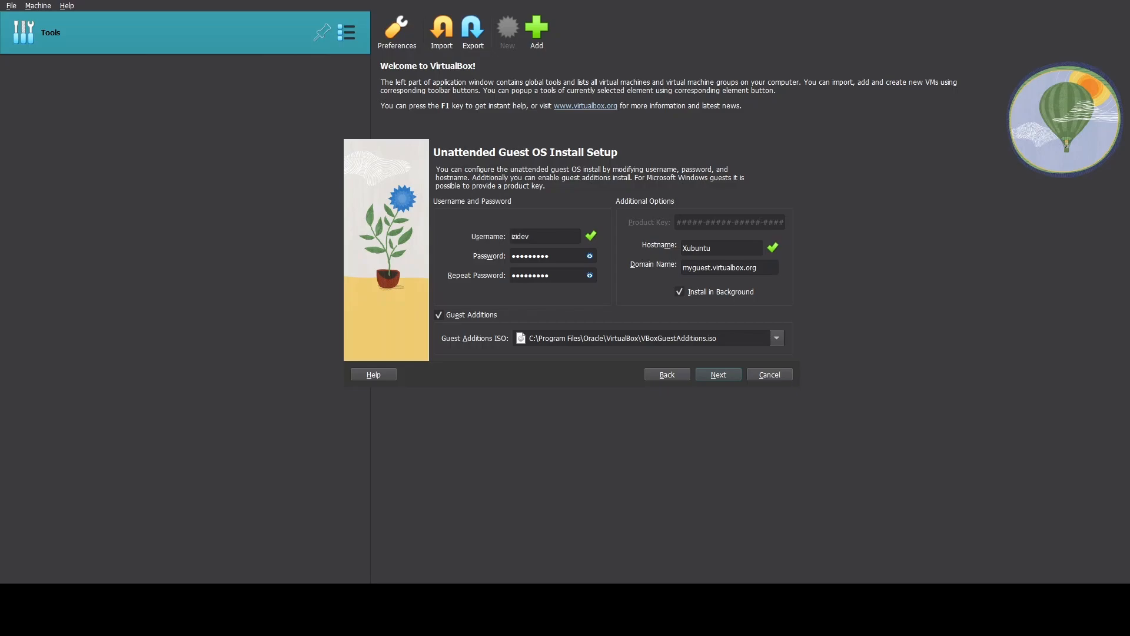
pyautogui.click(730, 375)
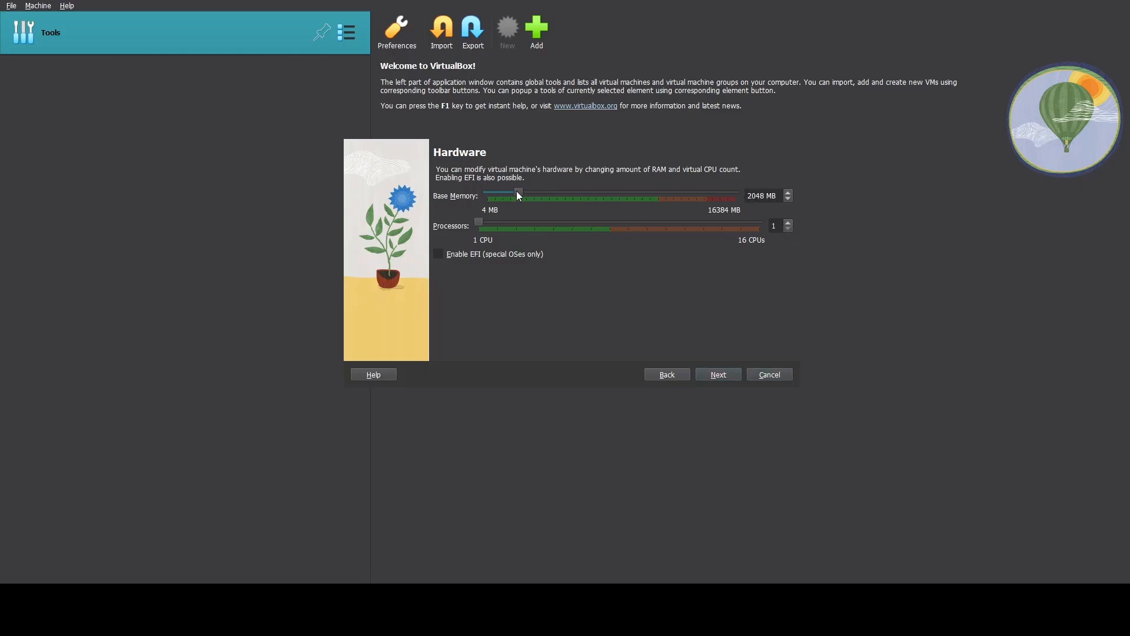
# Set the base memory to 4096 MB and continue to the virtual hard disk step.
pyautogui.moveTo(517, 192); pyautogui.dragTo(545, 193)
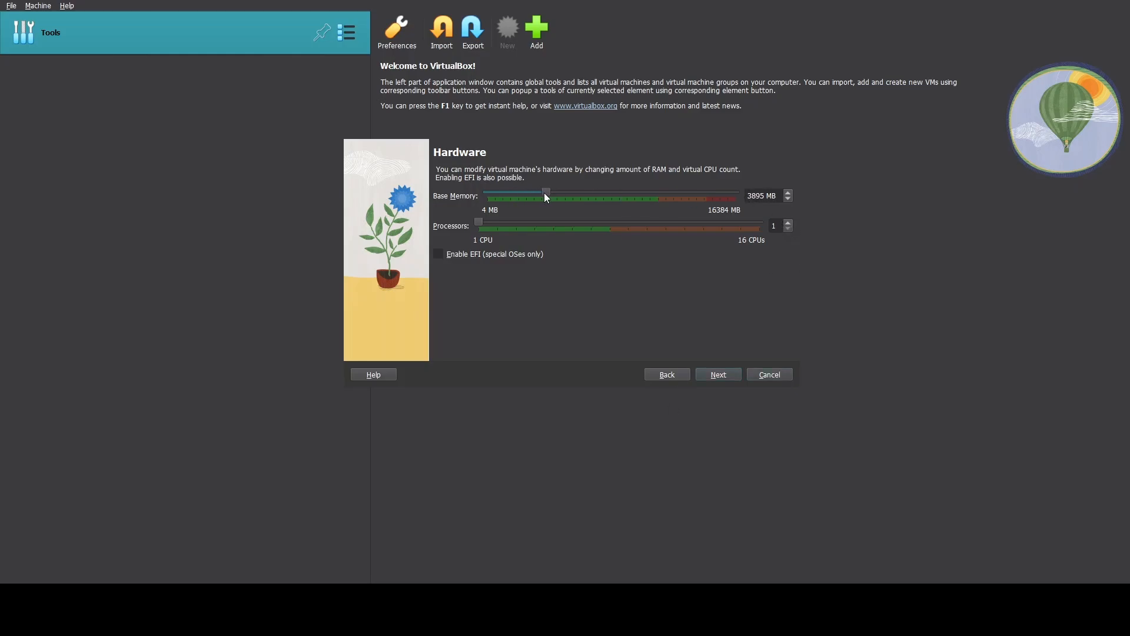
pyautogui.doubleClick(760, 197)
pyautogui.write('4096')
pyautogui.click(713, 377)
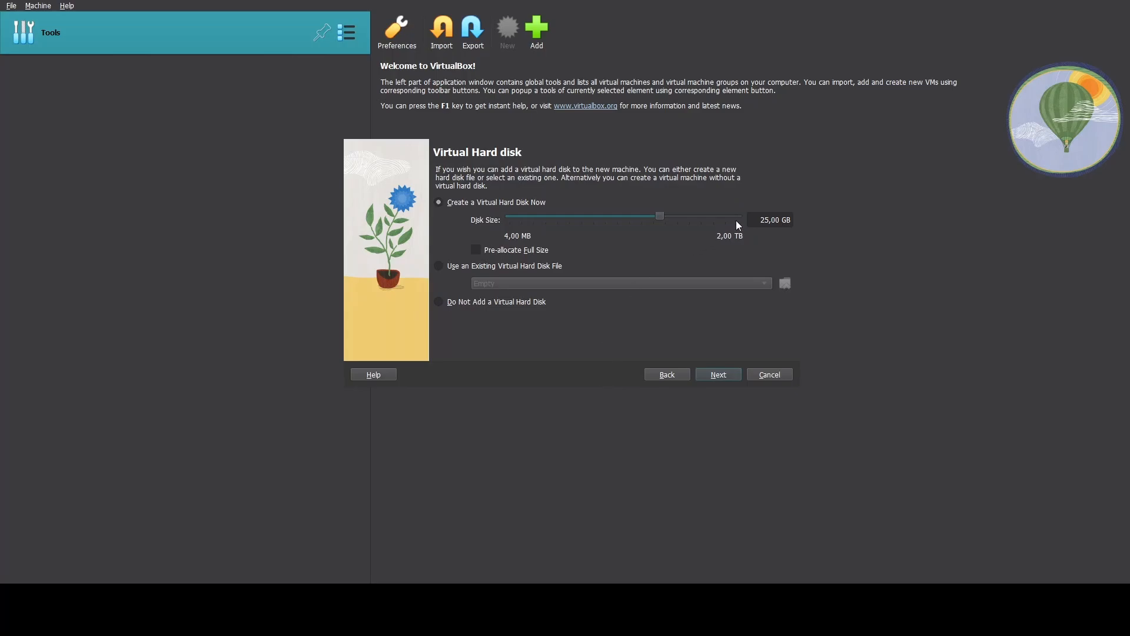
# Set the virtual hard disk size to 30 GB and review the machine's configuration summary.
pyautogui.doubleClick(766, 220)
pyautogui.write('30')
pyautogui.click(718, 376)
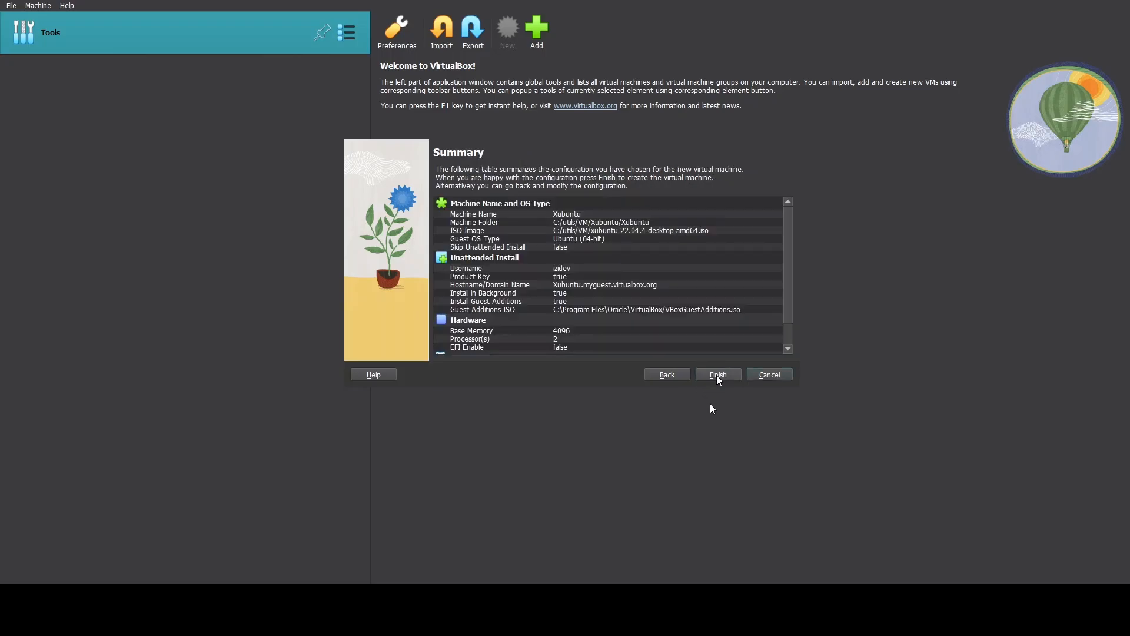
pyautogui.moveTo(789, 256); pyautogui.dragTo(791, 297)
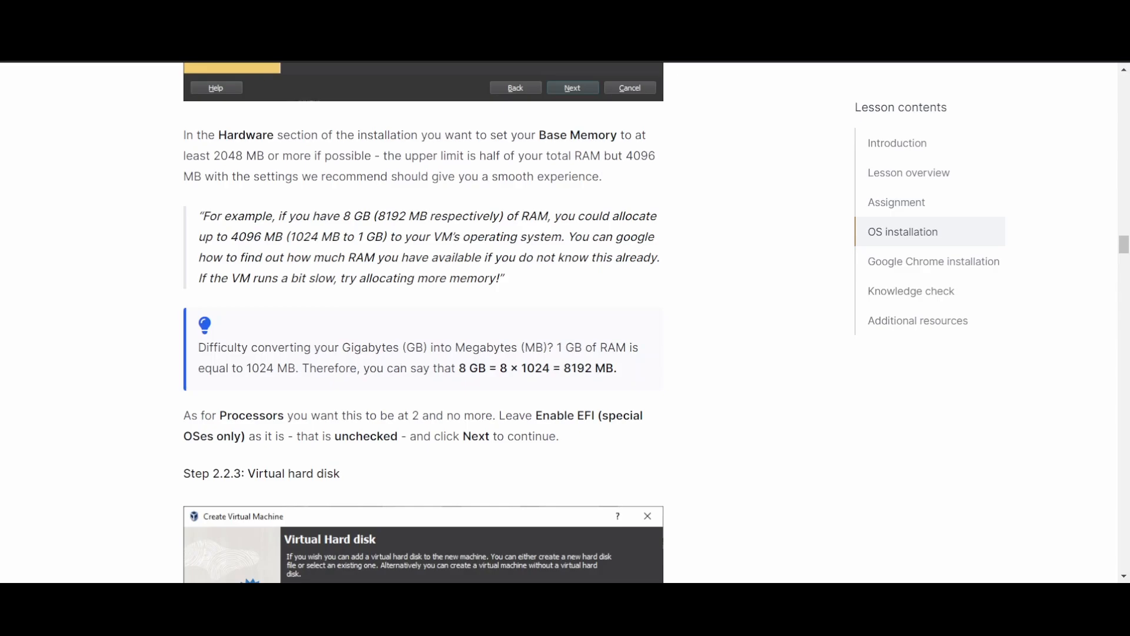
# Scroll the Odin Project lesson through the Hardware and Virtual hard disk steps.
pyautogui.scroll(5, 797, 382)
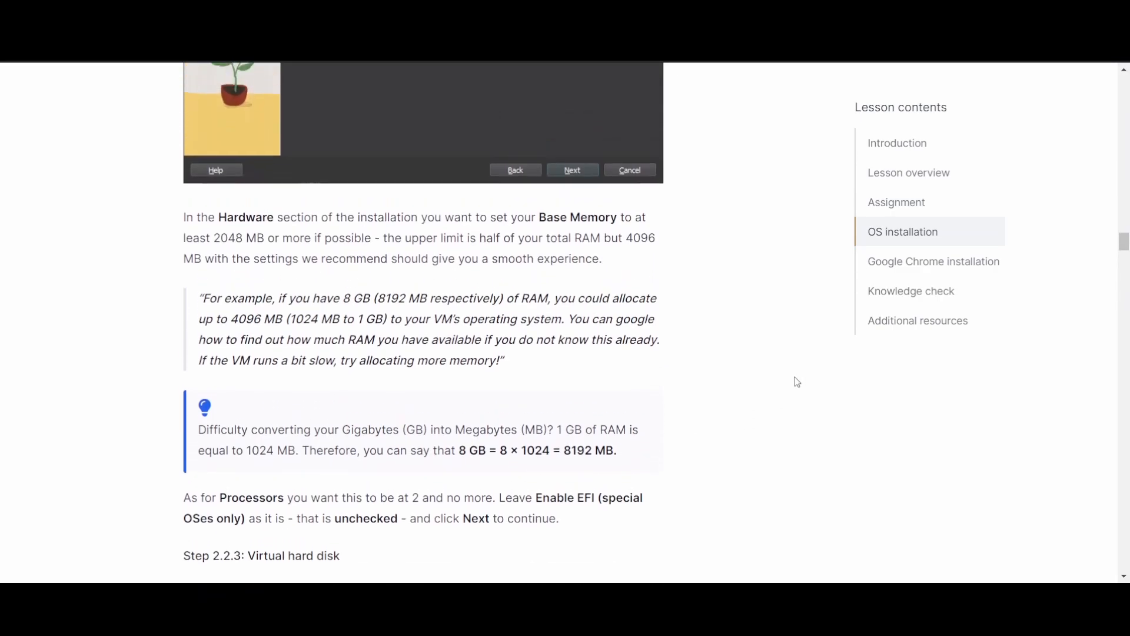
pyautogui.scroll(-7, 797, 382)
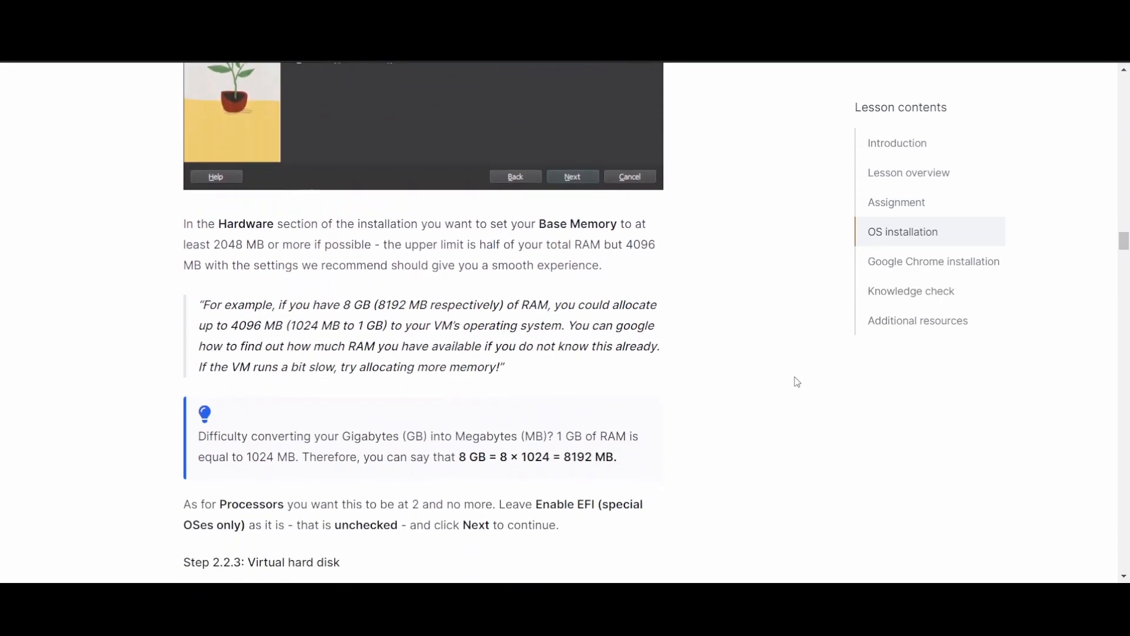
pyautogui.scroll(-2, 797, 382)
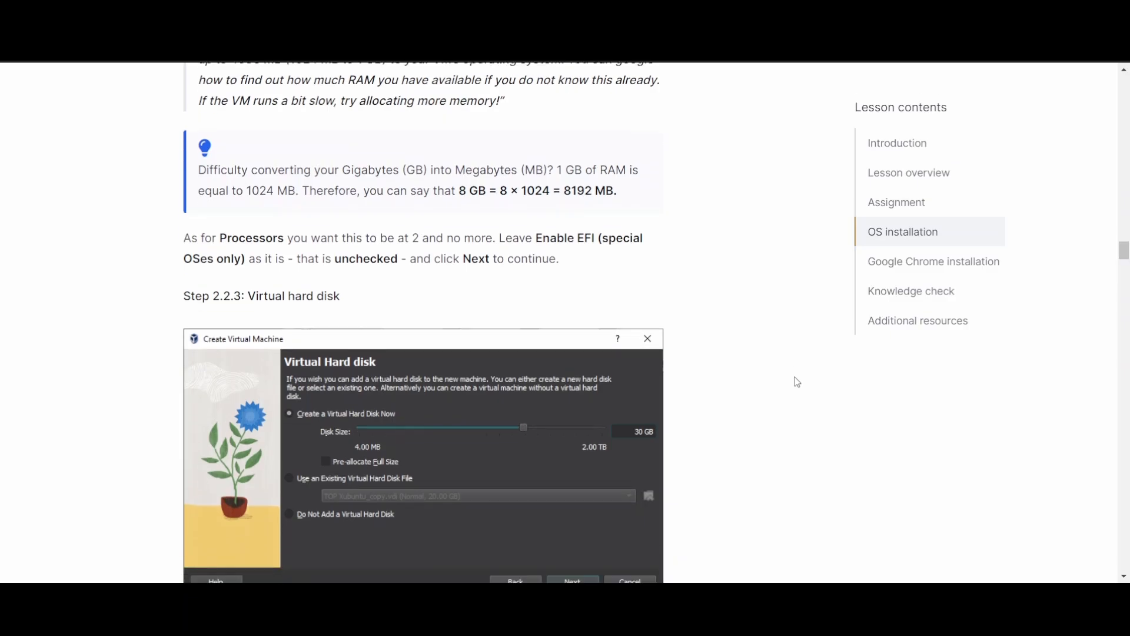
pyautogui.scroll(-8, 797, 382)
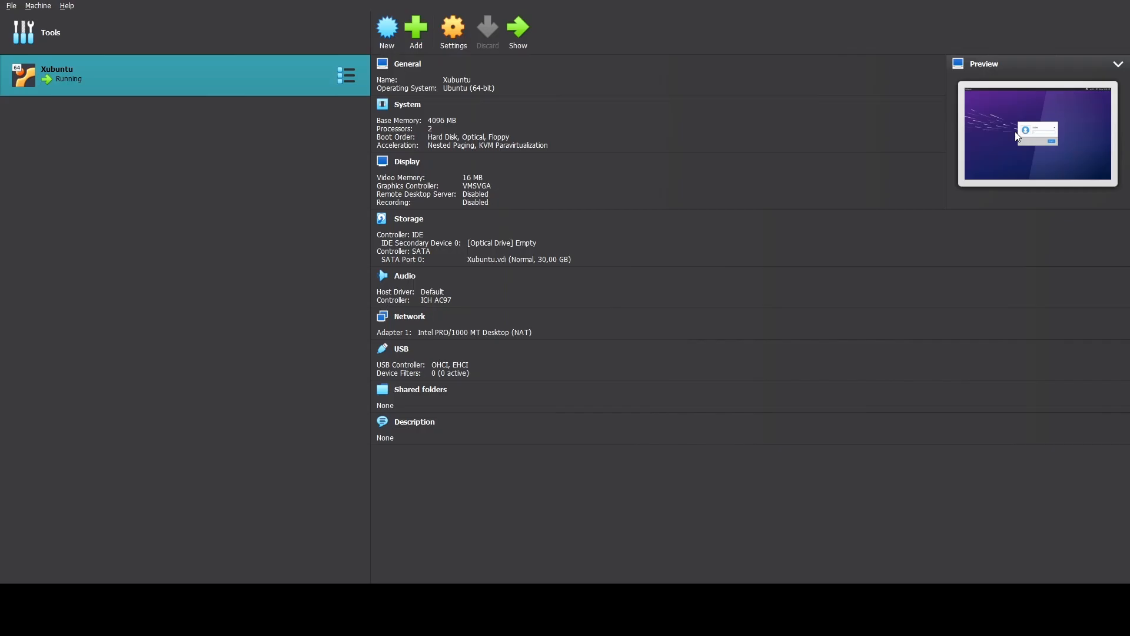
# Log in to the running Xubuntu machine with the account password.
pyautogui.click(482, 599)
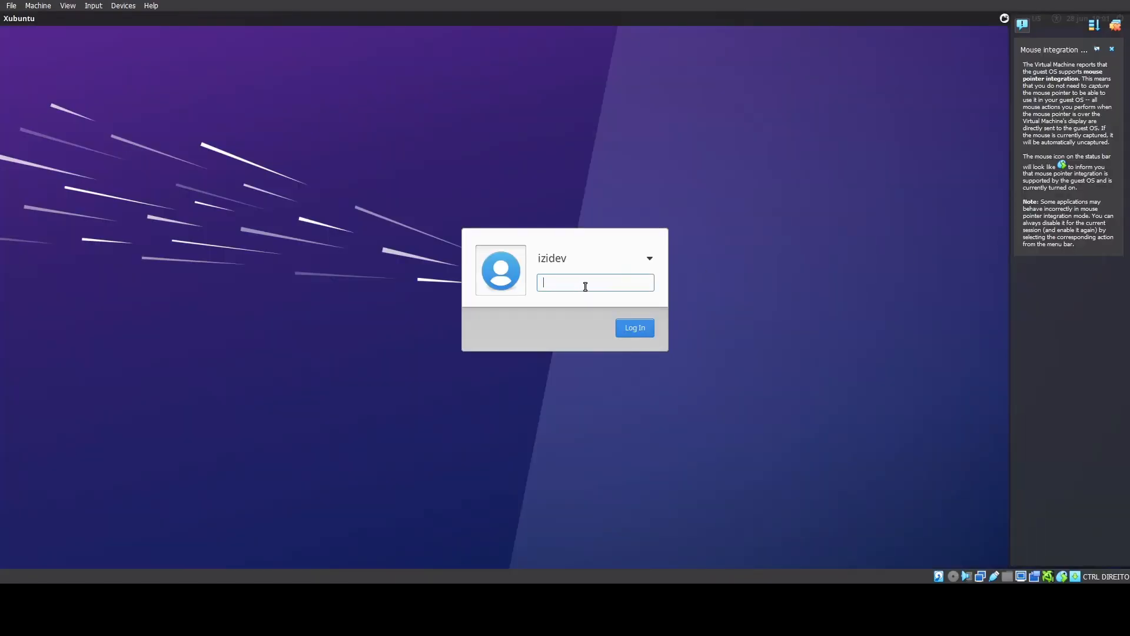
pyautogui.write('•••••••')
pyautogui.press('Return')
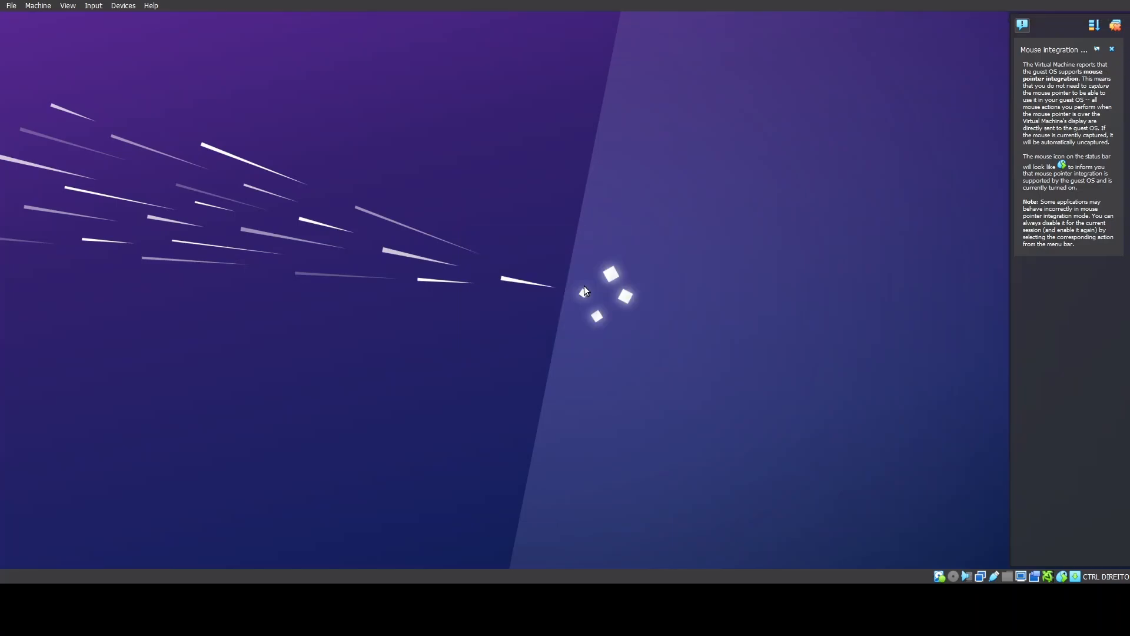
# Collapse and close the Mouse integration notification.
pyautogui.click(1096, 28)
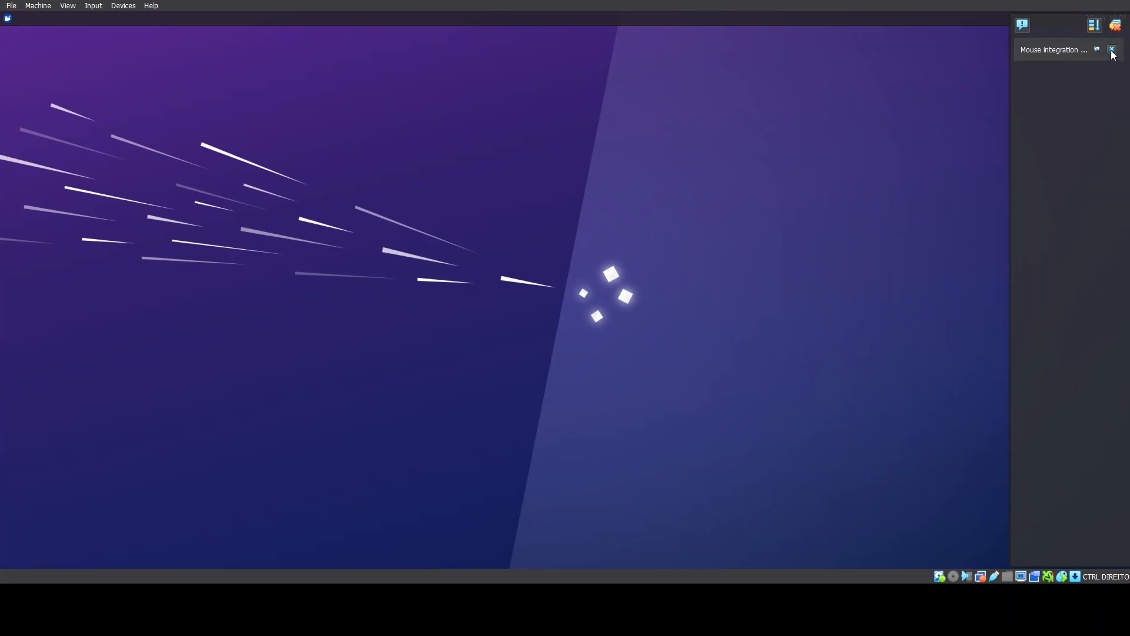
pyautogui.click(1110, 50)
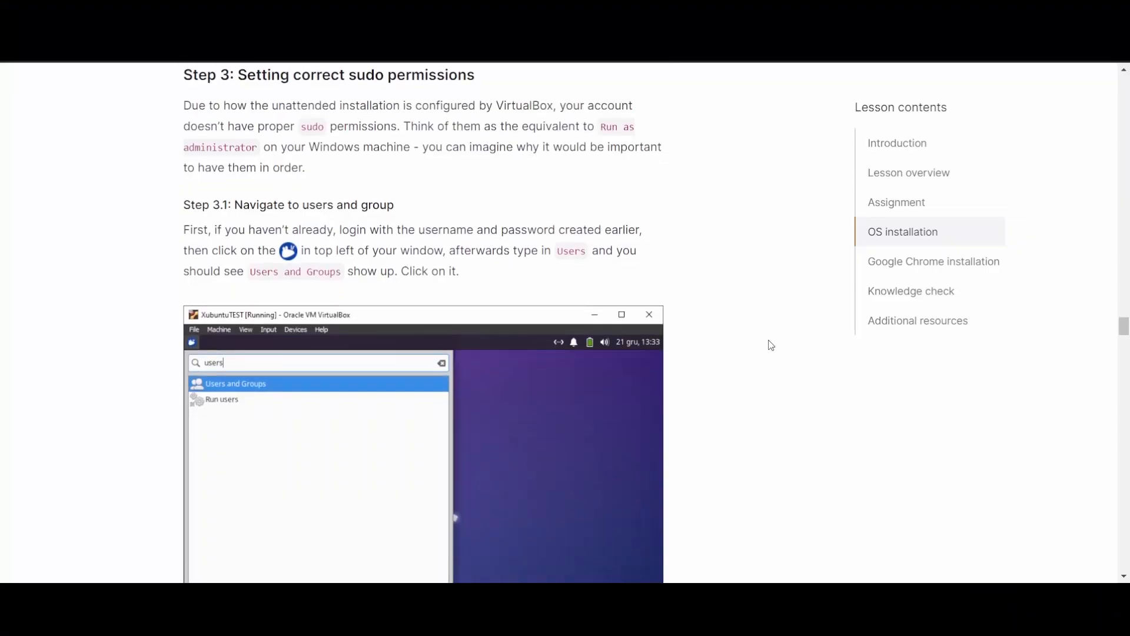
pyautogui.scroll(2, 770, 343)
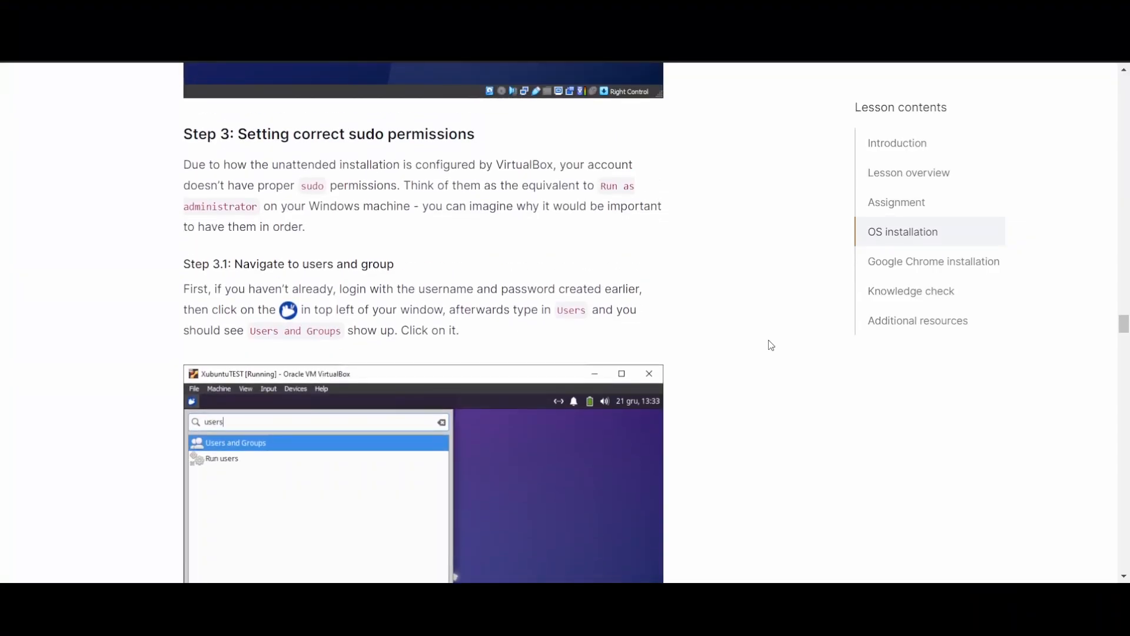
pyautogui.scroll(-3, 771, 345)
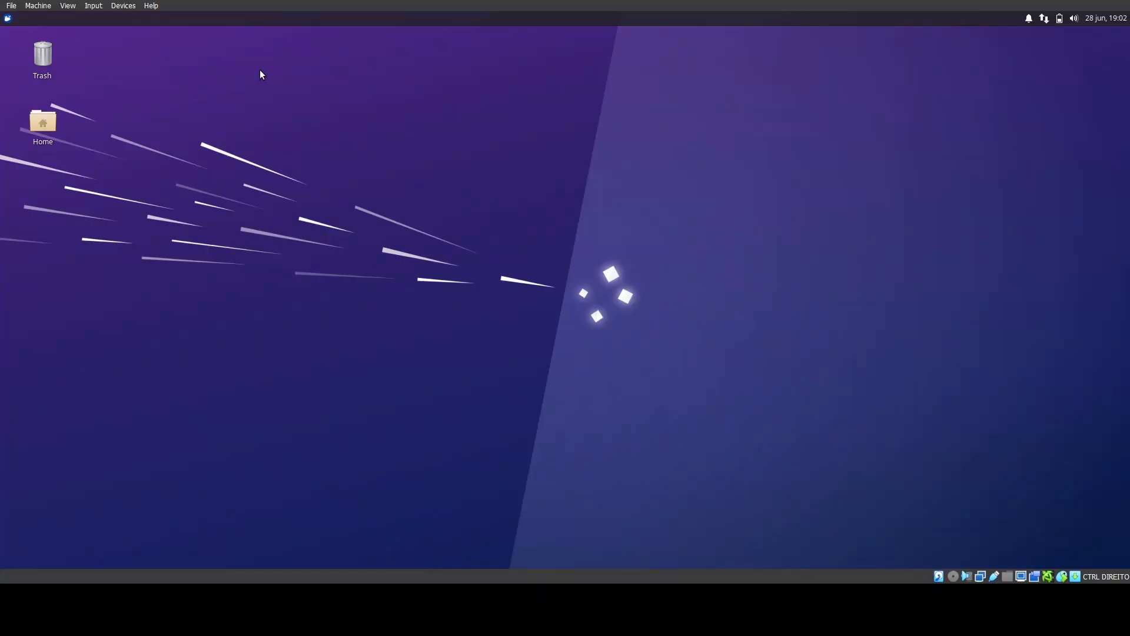
# Open Users and Groups settings by searching 'user' in the applications menu.
pyautogui.click(9, 19)
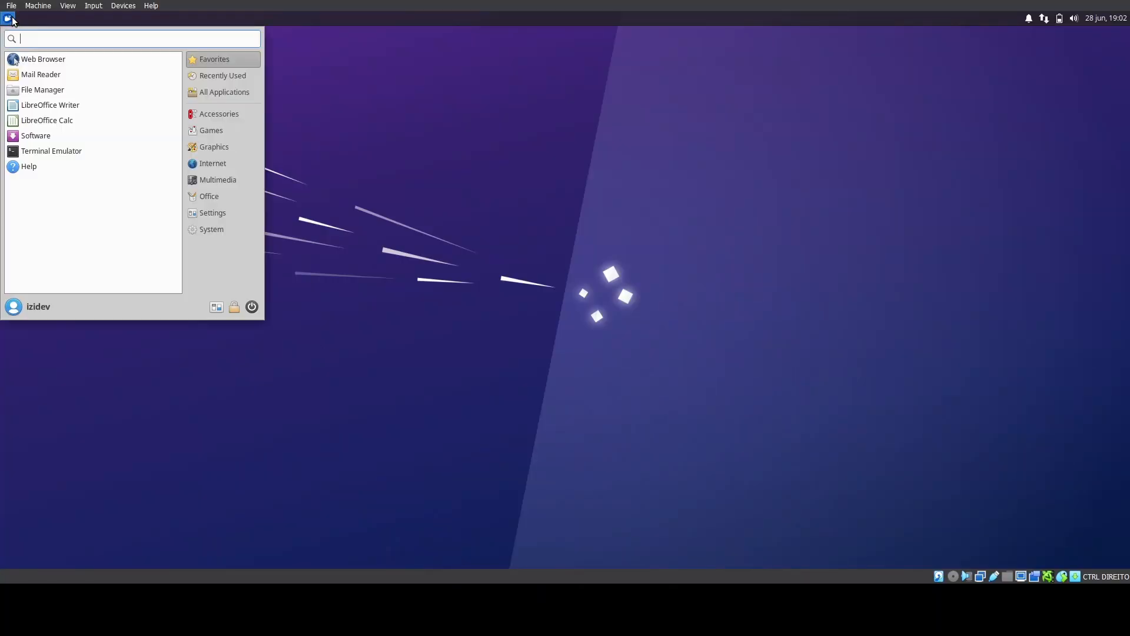
pyautogui.write('user')
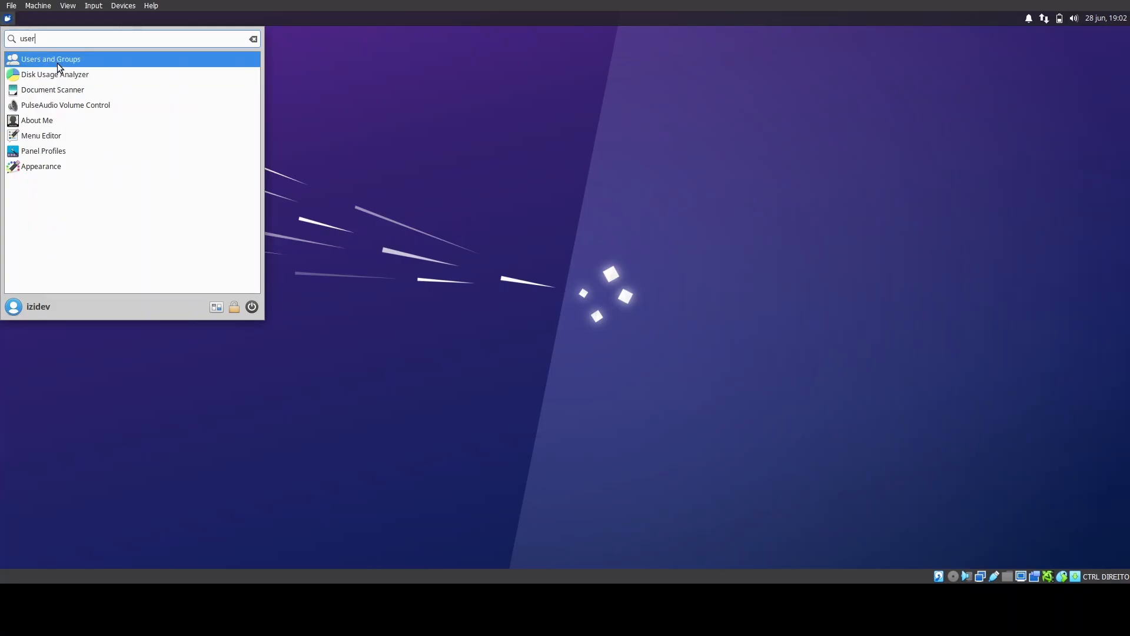
pyautogui.click(57, 65)
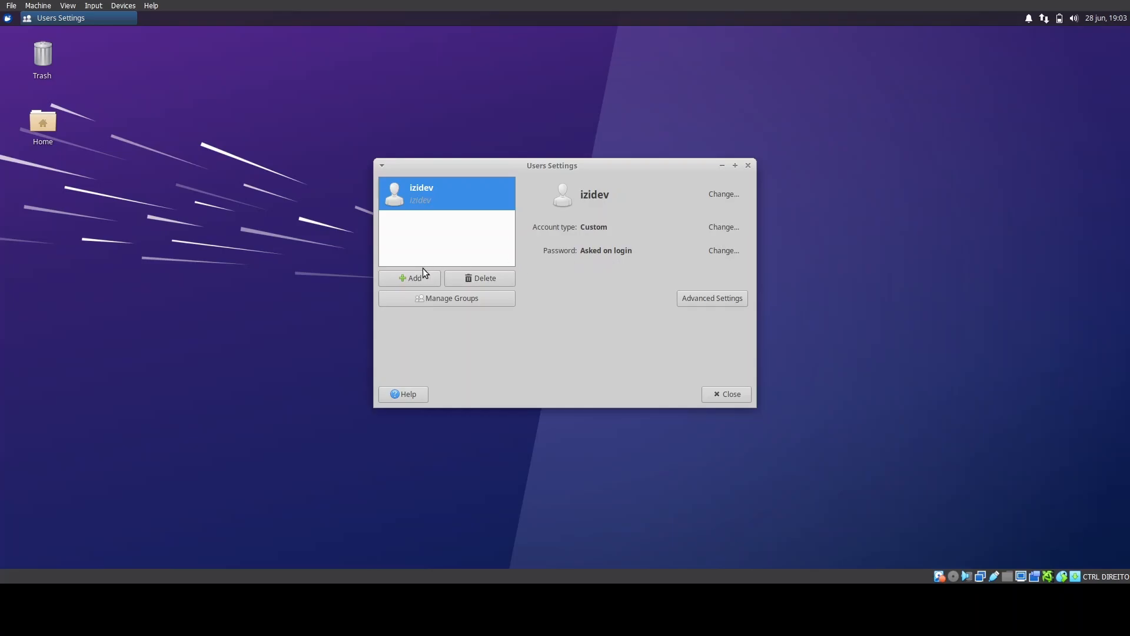
# Open the group list and find the sudo group, cancelling the first root password prompt.
pyautogui.click(461, 299)
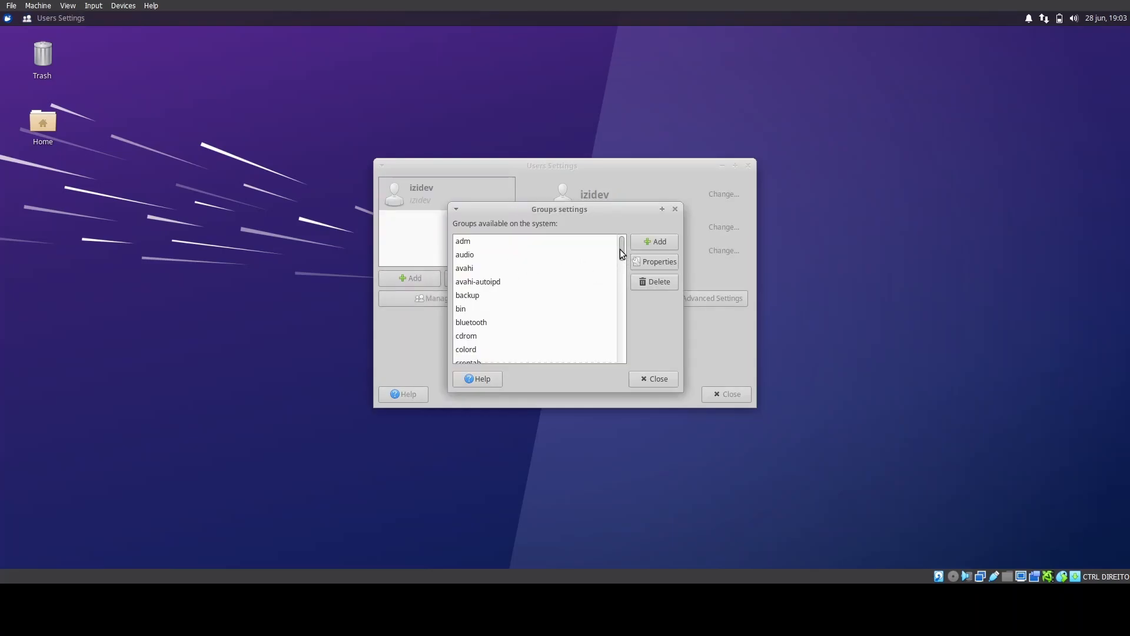
pyautogui.moveTo(620, 249); pyautogui.dragTo(620, 368)
pyautogui.scroll(5, 616, 340)
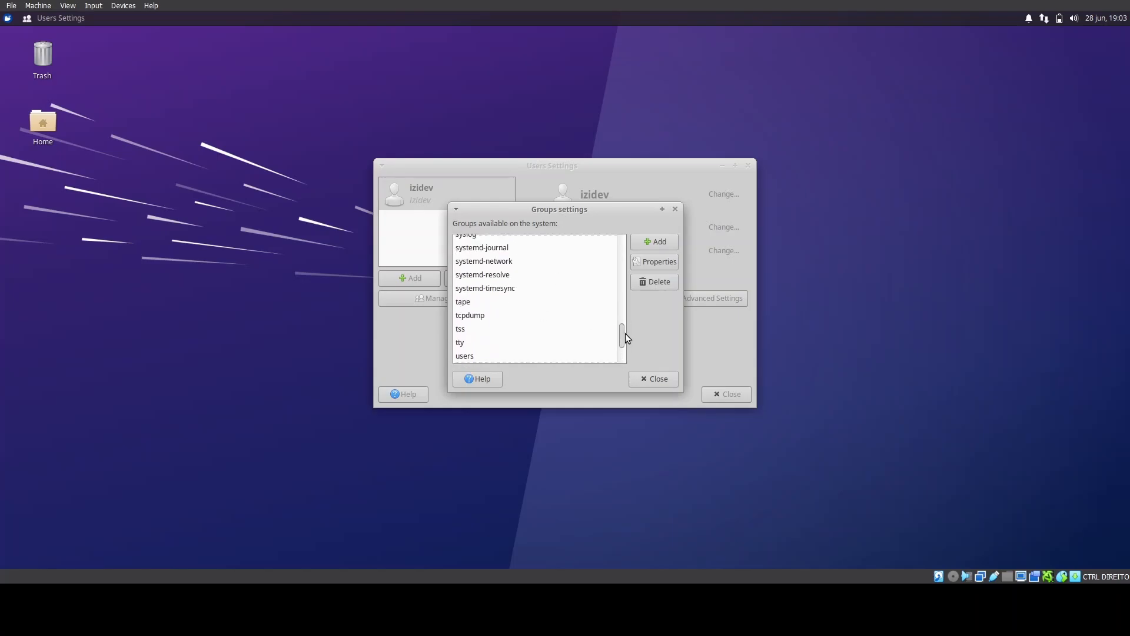
pyautogui.click(552, 313)
pyautogui.write('sud')
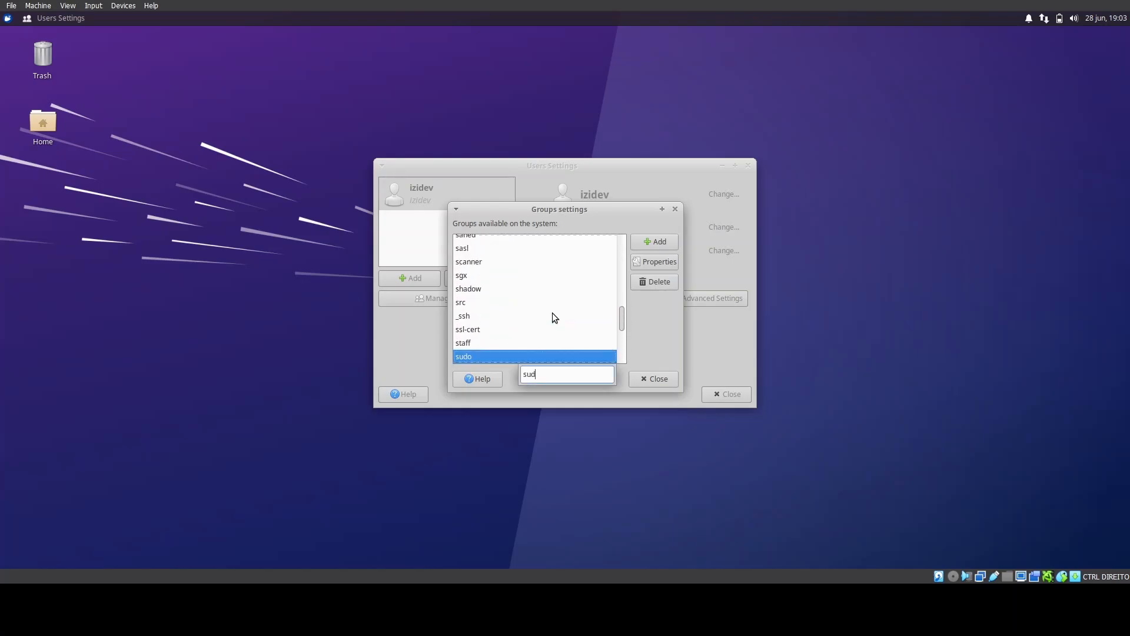
pyautogui.click(478, 358)
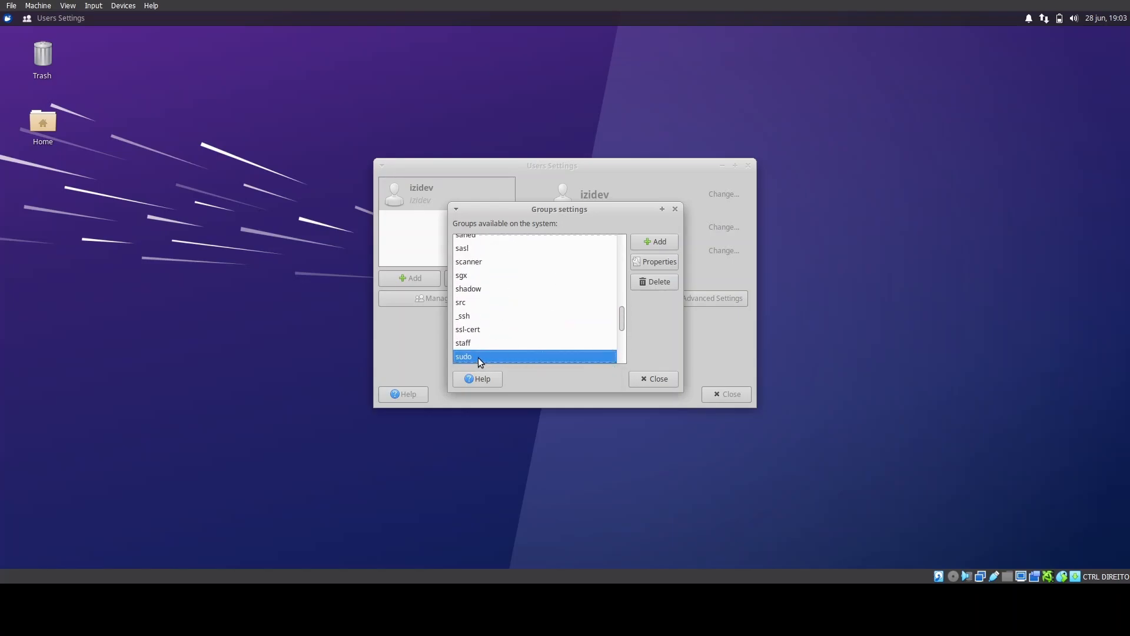
pyautogui.click(659, 242)
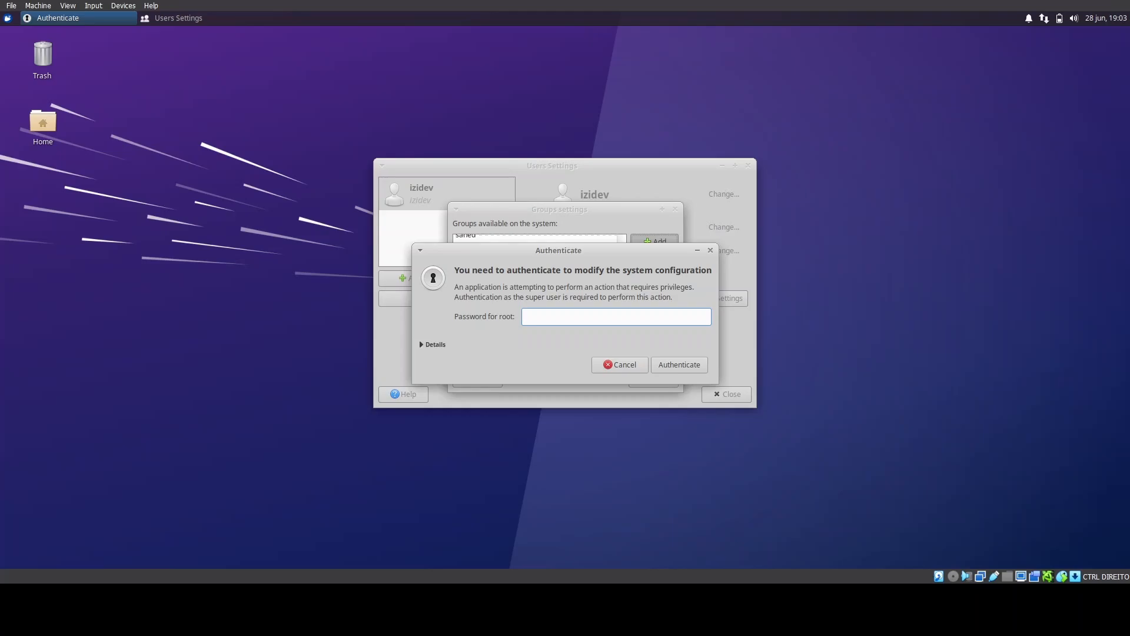
pyautogui.click(631, 365)
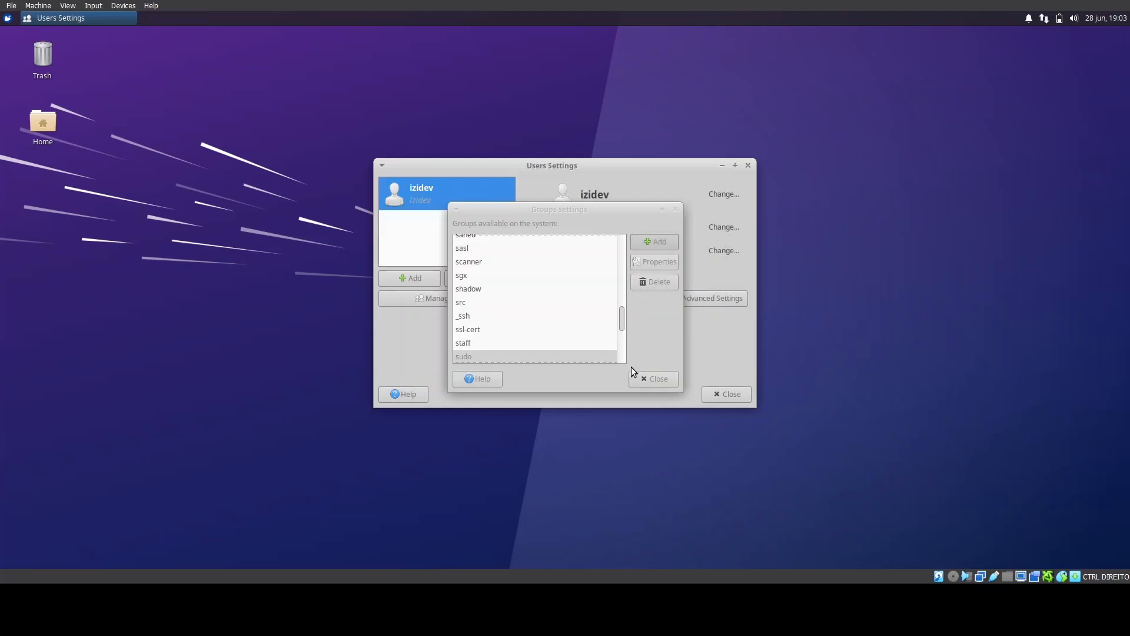
# Add the user account to the sudo group and authenticate with the password.
pyautogui.click(497, 355)
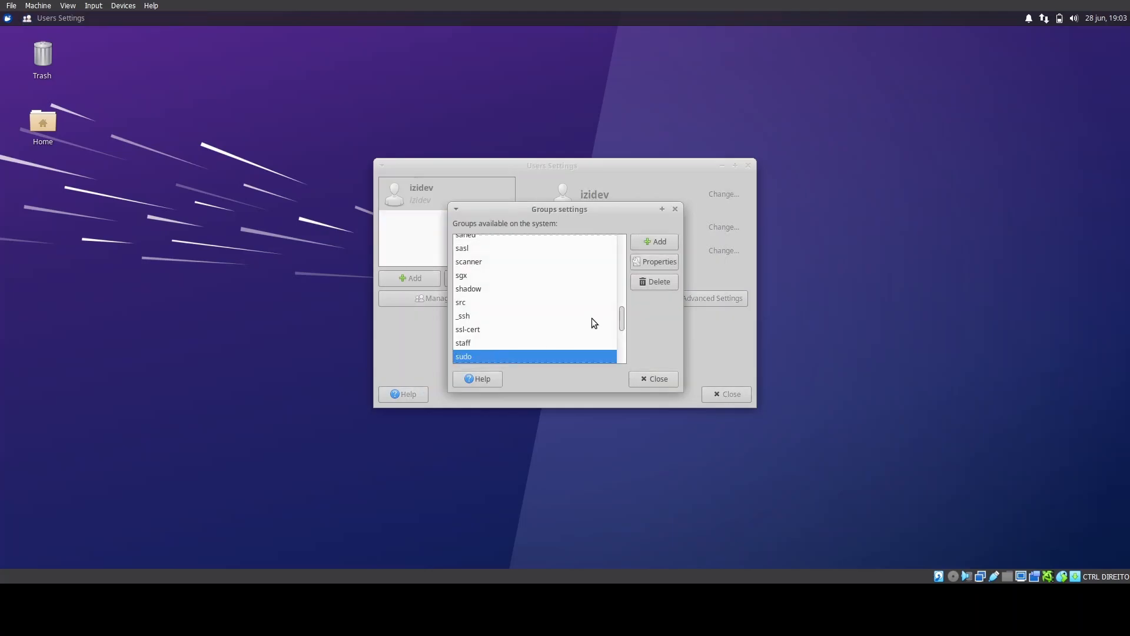
pyautogui.click(664, 261)
pyautogui.click(466, 322)
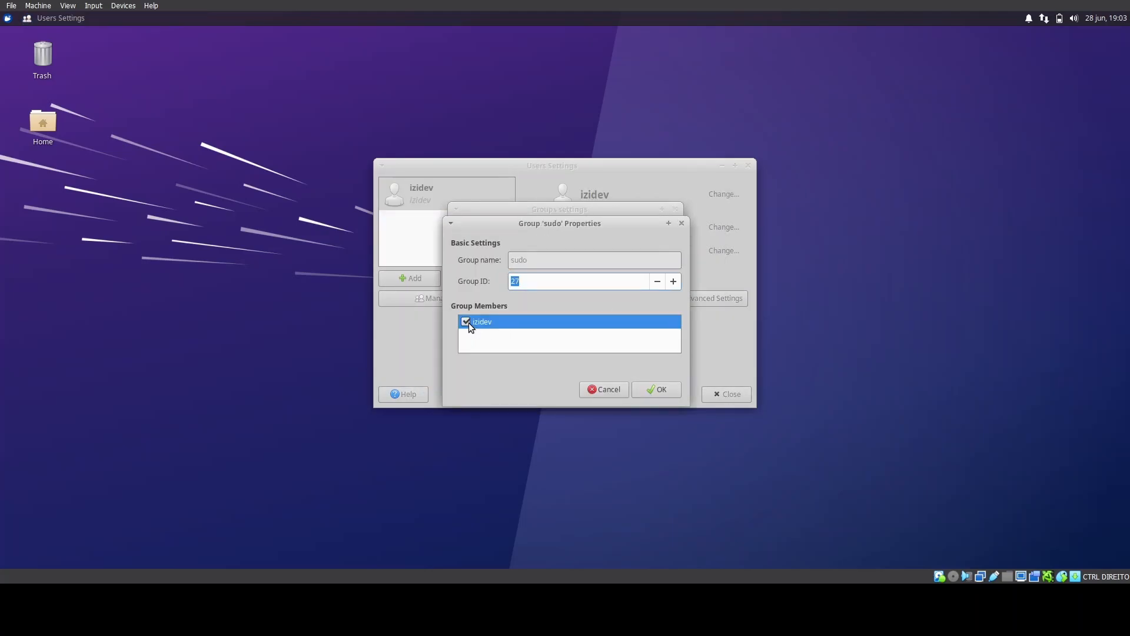
pyautogui.click(660, 393)
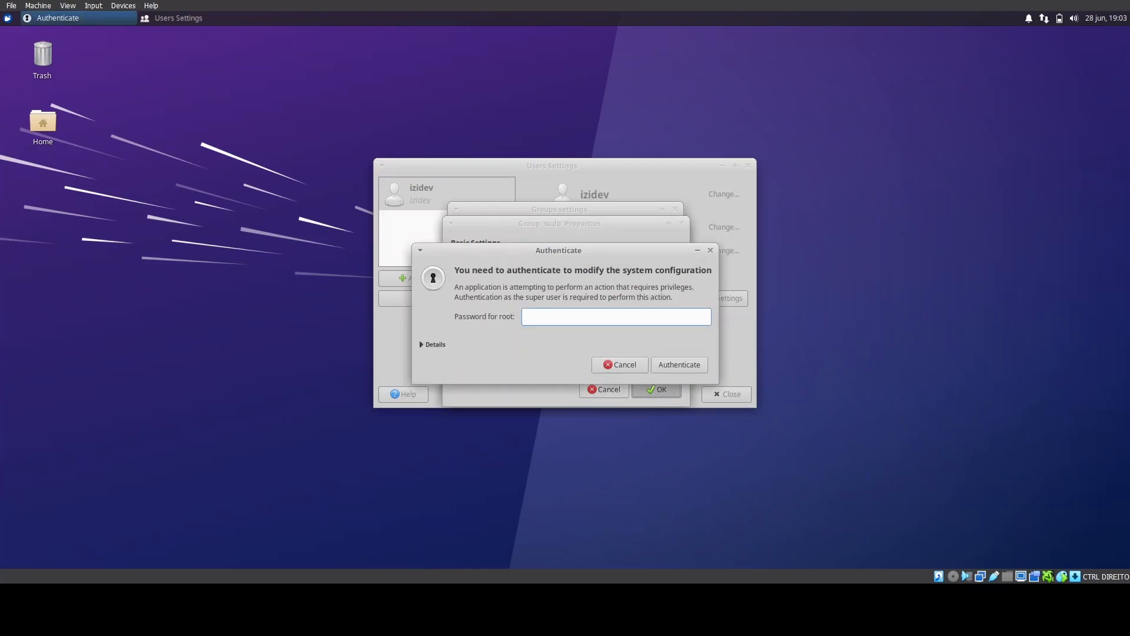
pyautogui.write('•••••••••')
pyautogui.click(665, 365)
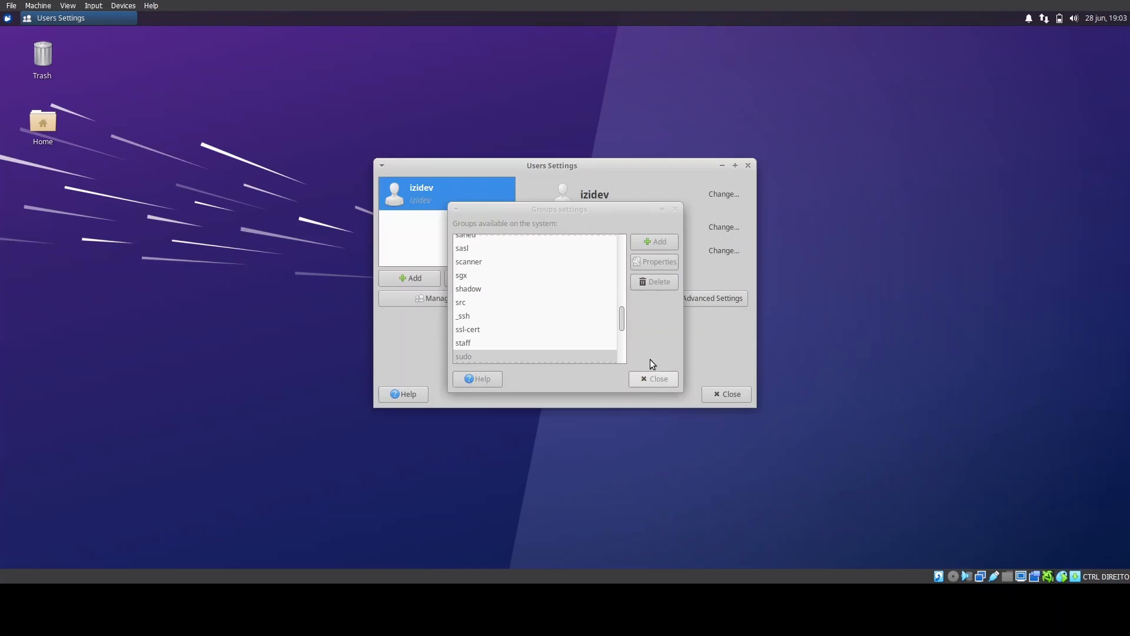
# Verify the sudo membership, then close the group and user settings windows.
pyautogui.click(585, 355)
pyautogui.click(663, 261)
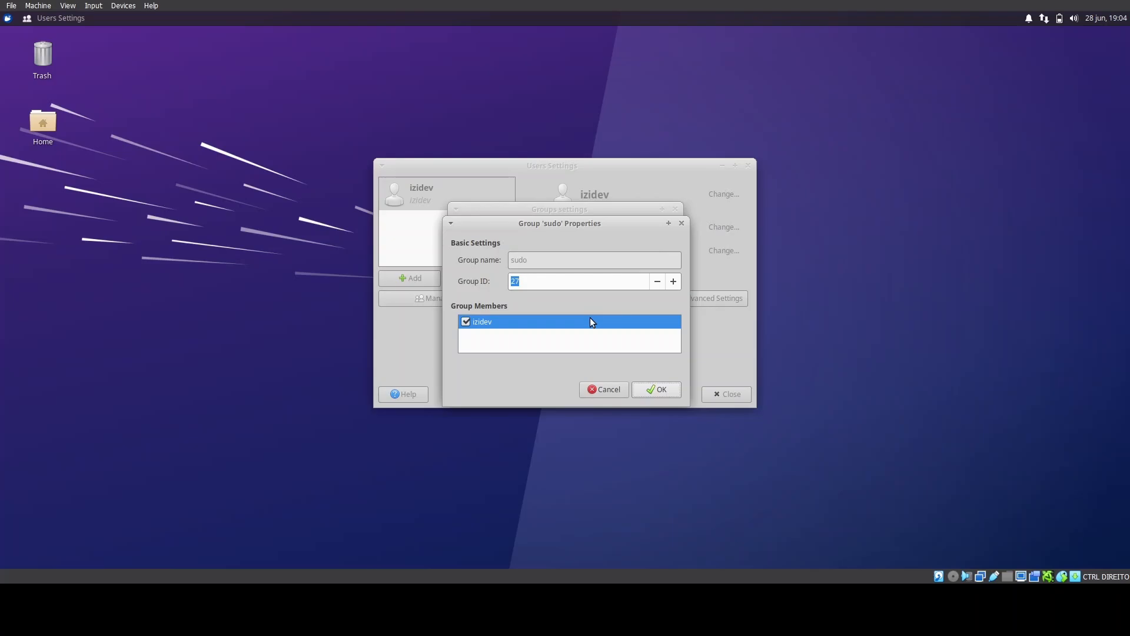
pyautogui.click(609, 389)
pyautogui.click(650, 378)
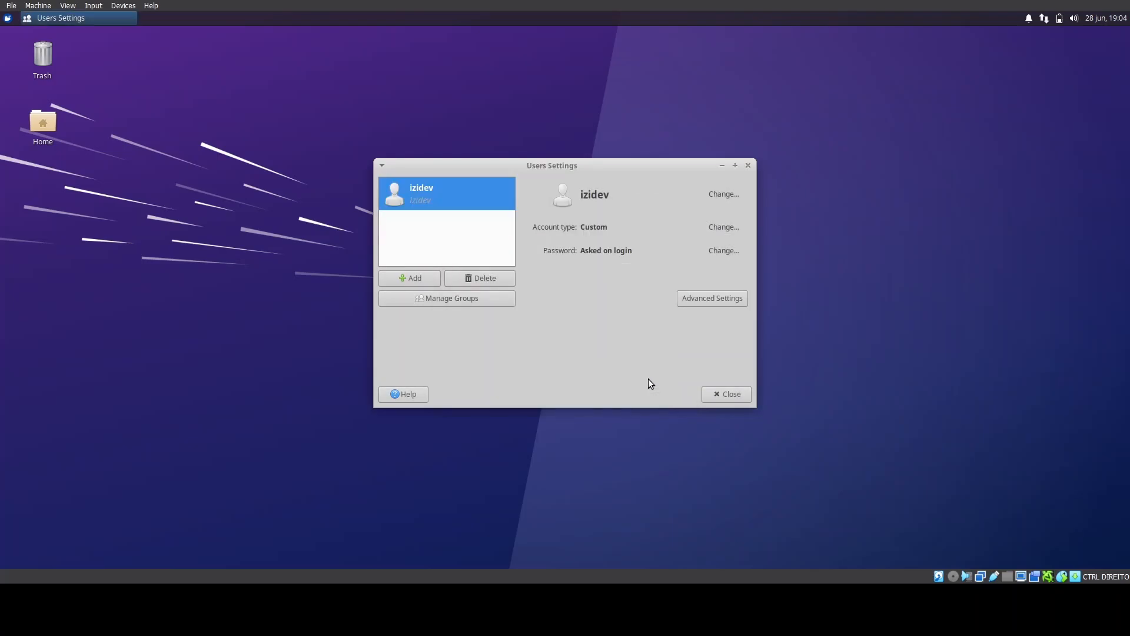
pyautogui.click(725, 395)
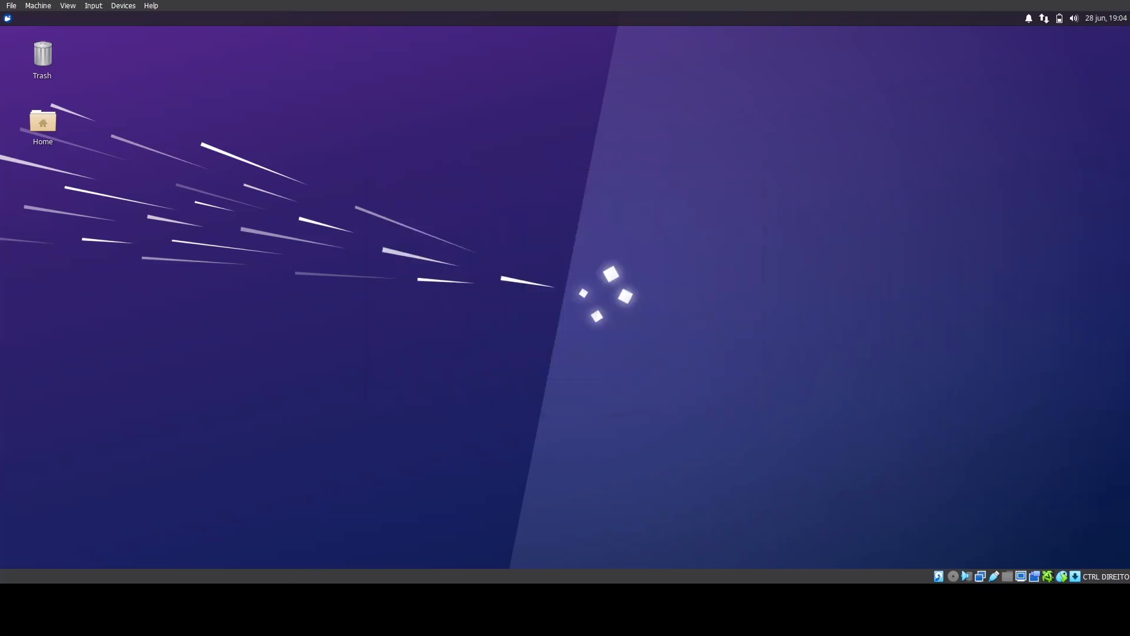
# Run reboot in a terminal to restart the Xubuntu guest.
pyautogui.hotkey('ctrl', 'alt', 't')
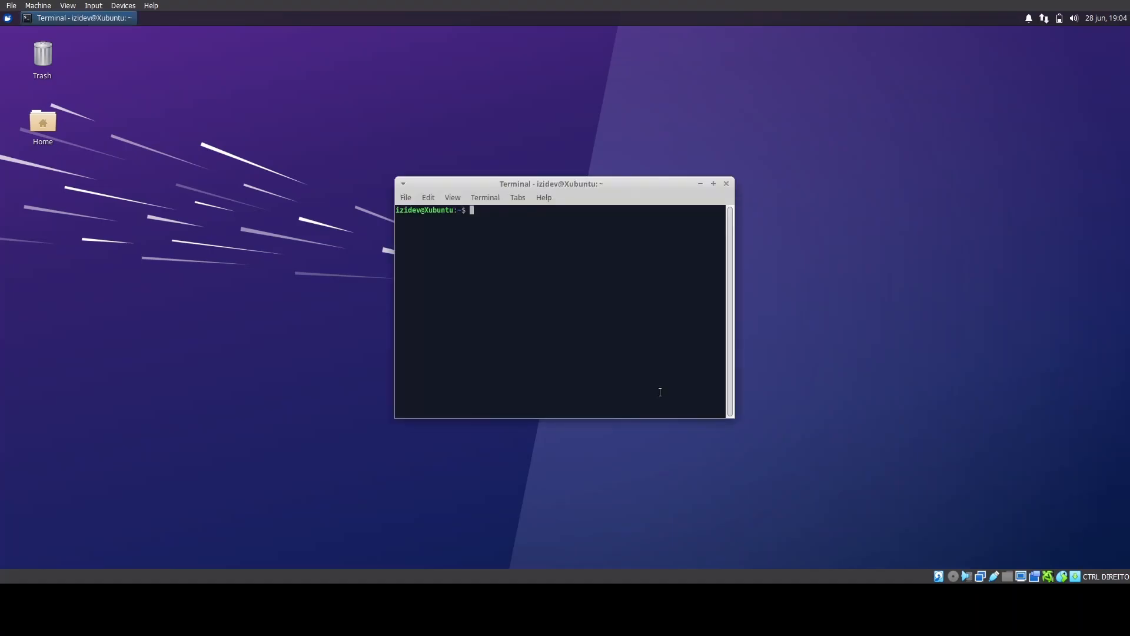
pyautogui.write('reboot')
pyautogui.press('Return')
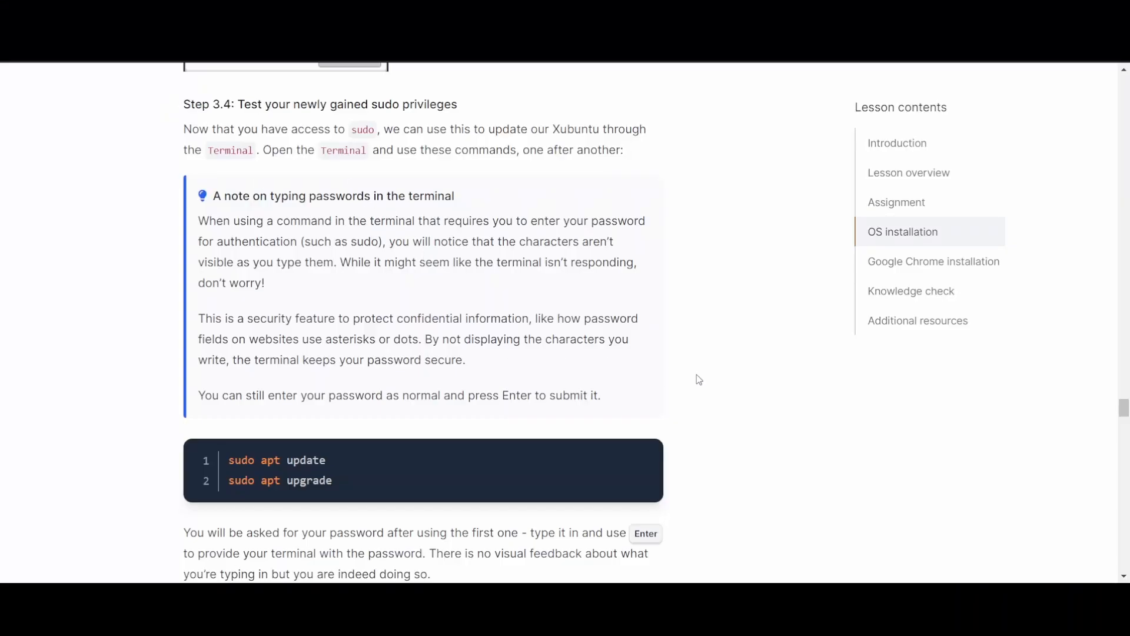
pyautogui.scroll(-1, 715, 447)
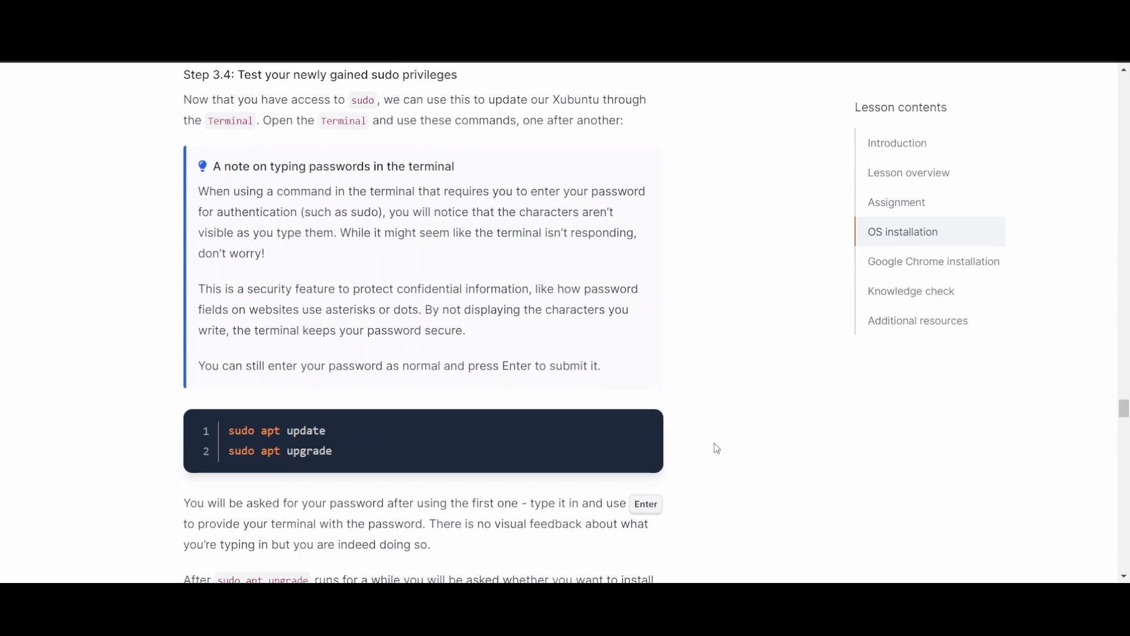
pyautogui.scroll(-2, 717, 448)
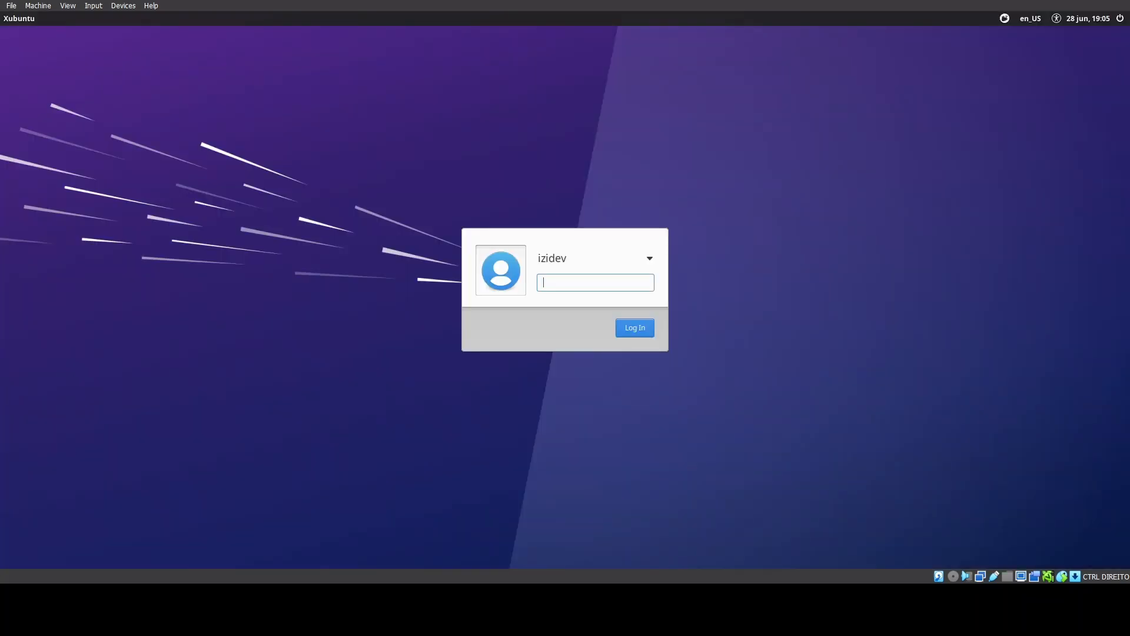
# Log back in and run sudo apt update in a terminal with the sudo password.
pyautogui.write('********')
pyautogui.click(639, 334)
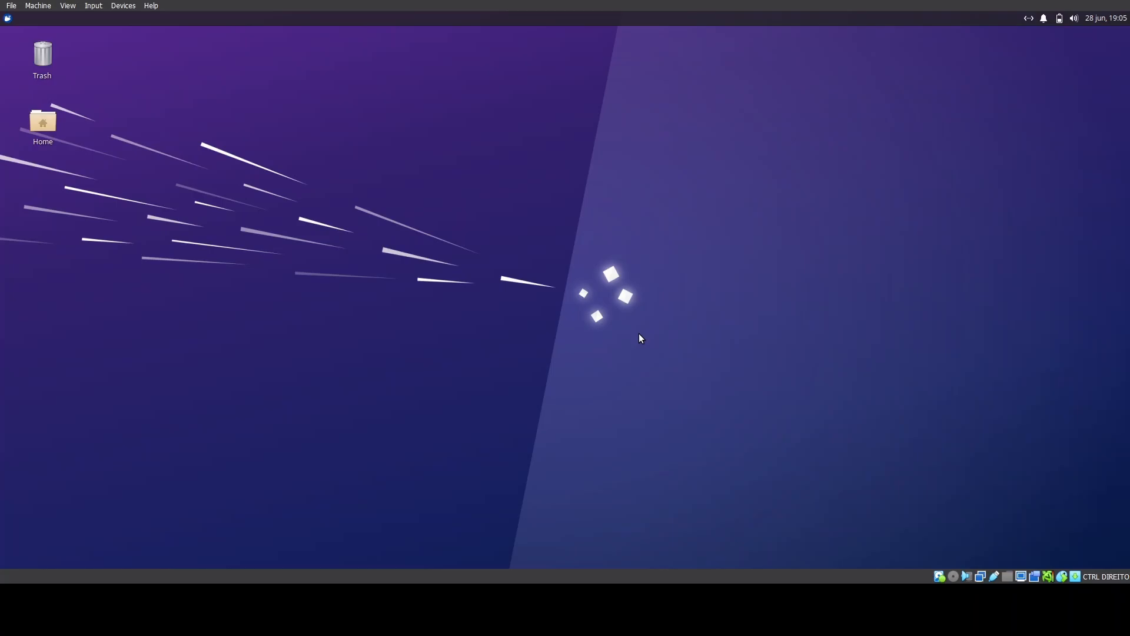
pyautogui.hotkey('ctrl', 'alt', 't')
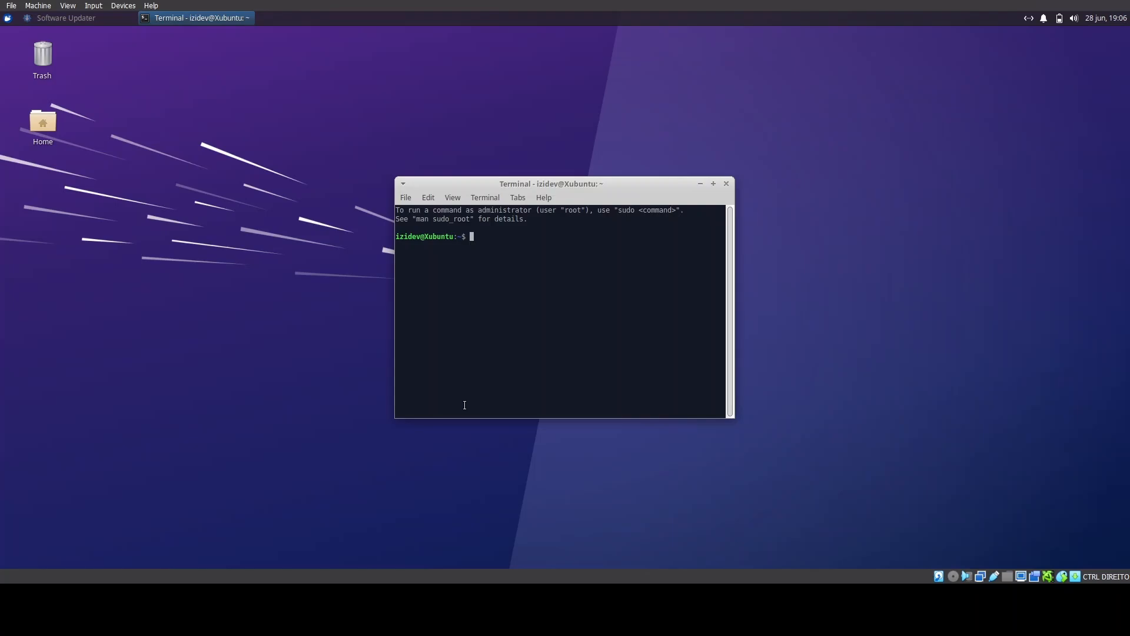
pyautogui.write('sudo apt update')
pyautogui.press('Return')
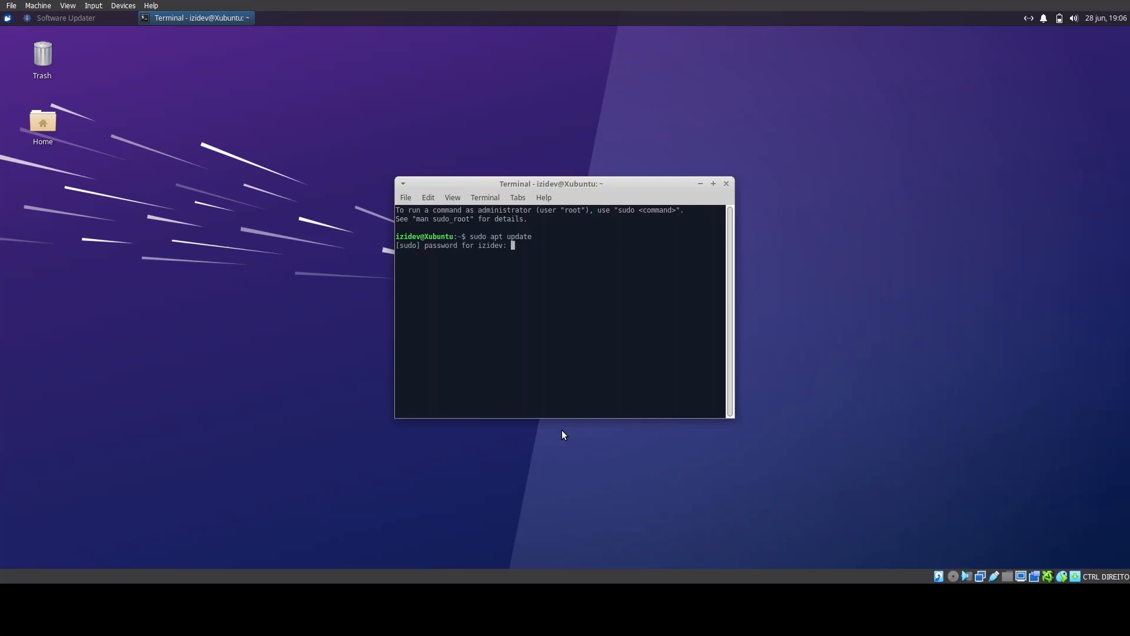
pyautogui.press('Return')
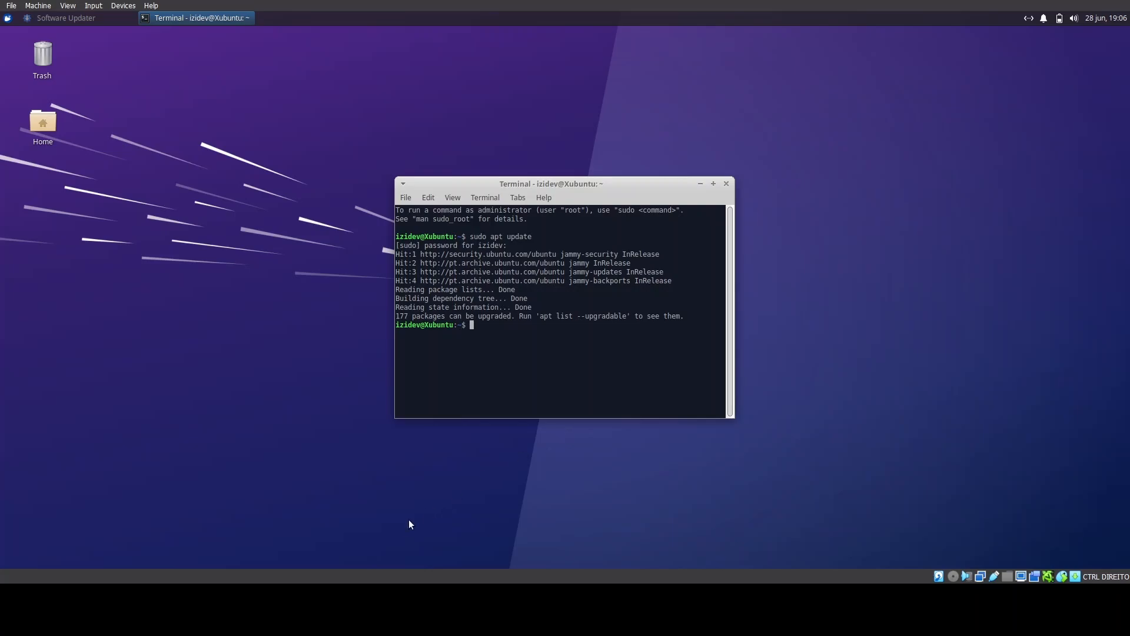
# Run sudo apt upgrade and confirm with y to start upgrading the packages.
pyautogui.write('sudo apt upgrade')
pyautogui.press('Return')
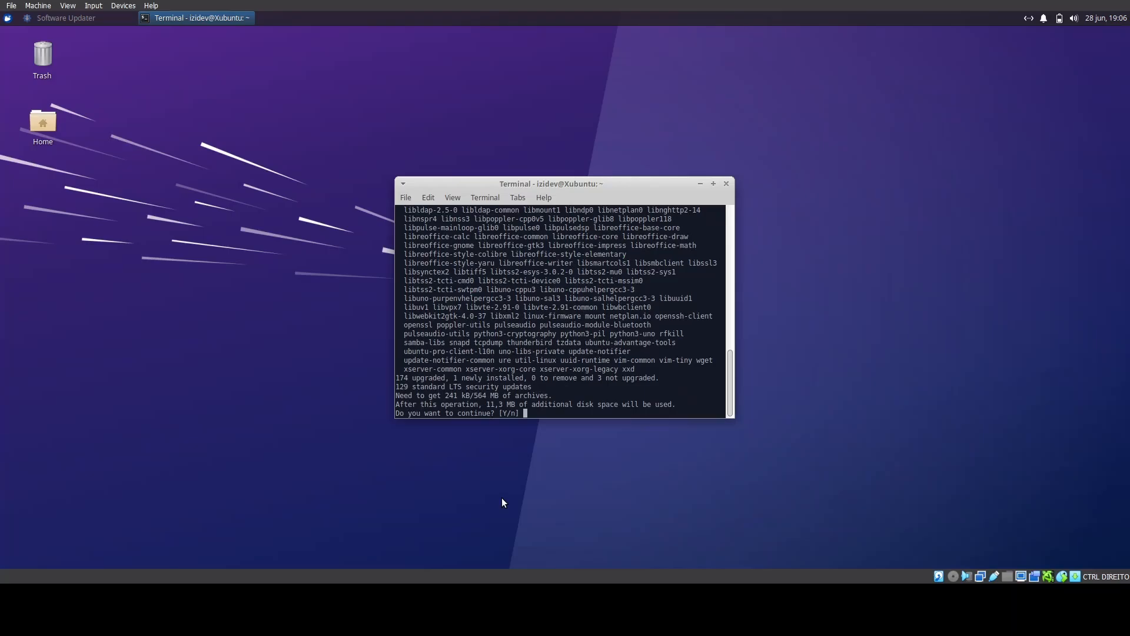
pyautogui.write('y')
pyautogui.press('Return')
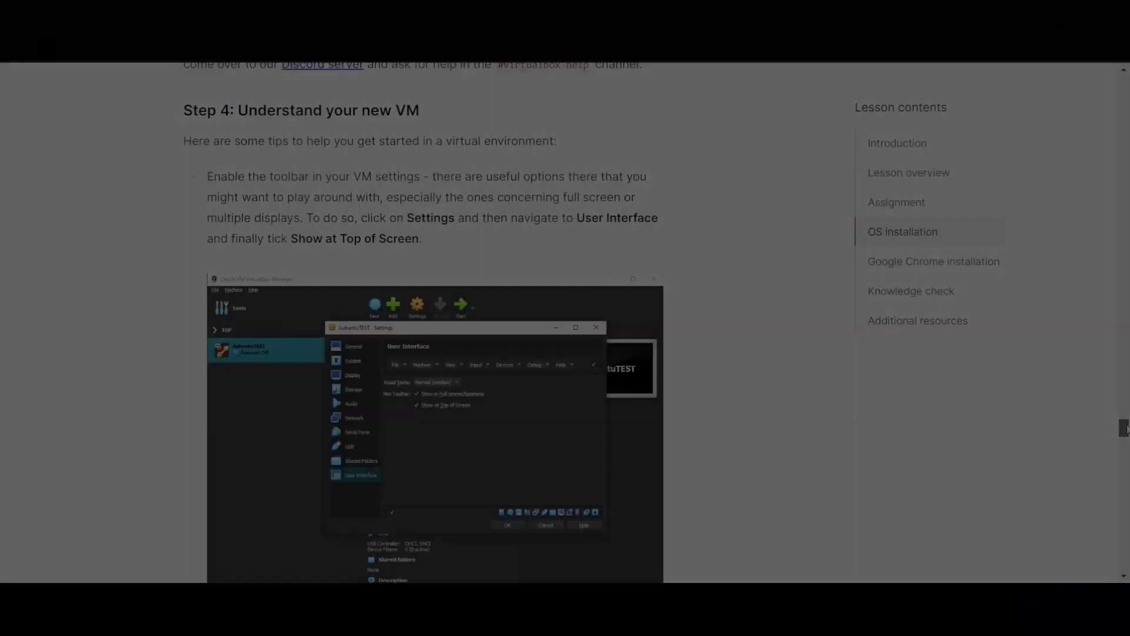
# Scroll the Odin Project lesson down to Step 4: Understand your new VM.
pyautogui.scroll(-1, 1125, 430)
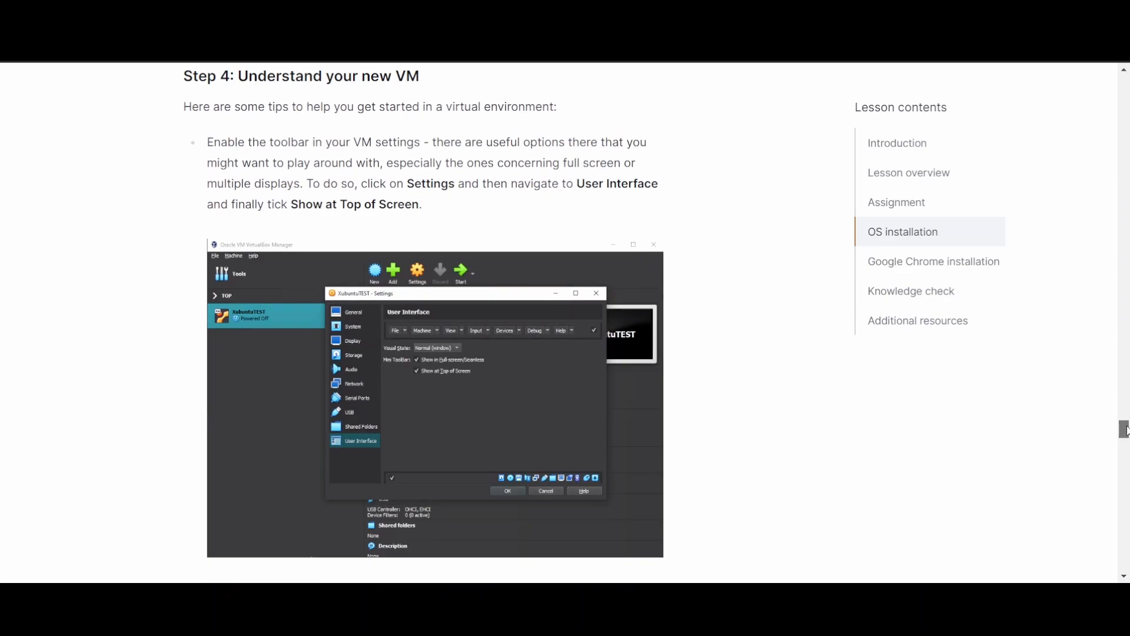
pyautogui.moveTo(1125, 431); pyautogui.dragTo(1126, 448)
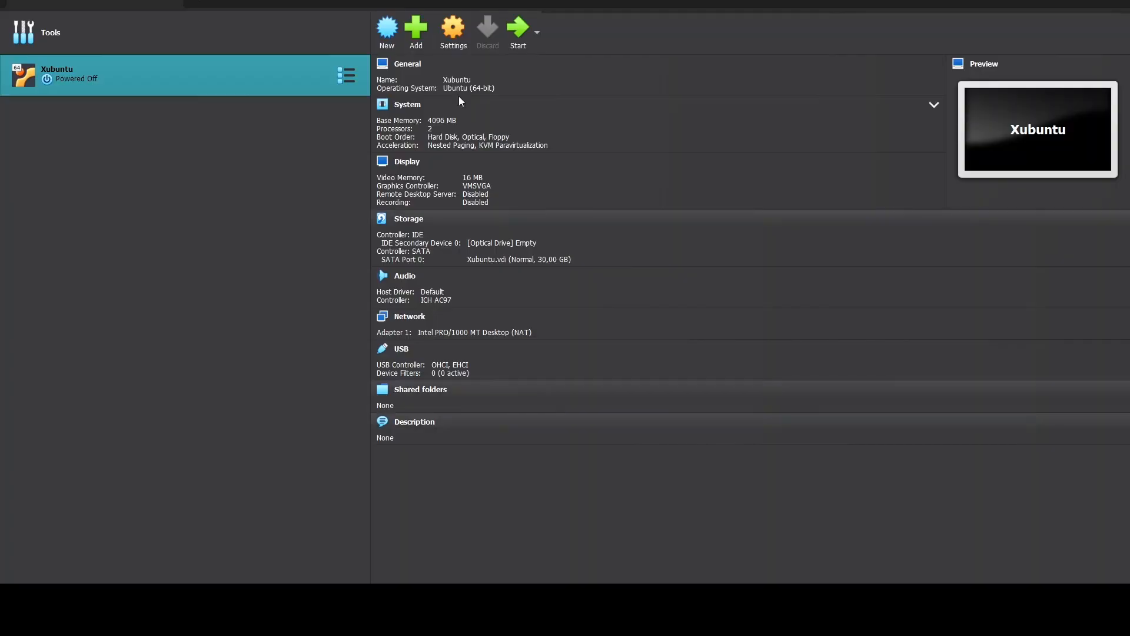
# Tick Show at Top of Screen for the mini toolbar in the VM's User Interface settings.
pyautogui.click(458, 33)
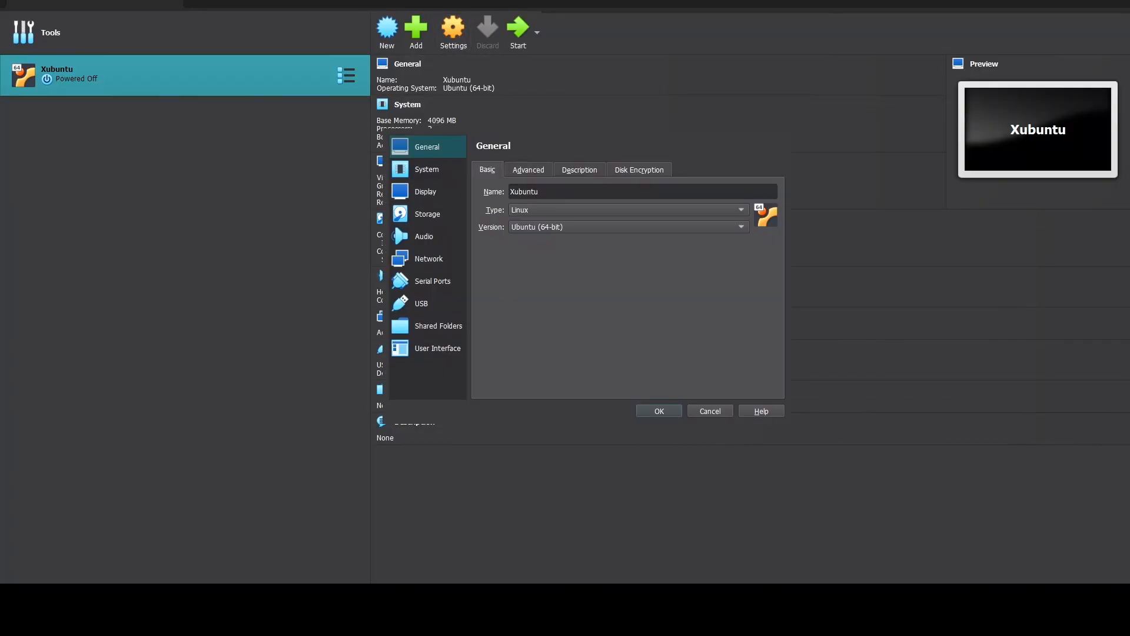
pyautogui.click(421, 348)
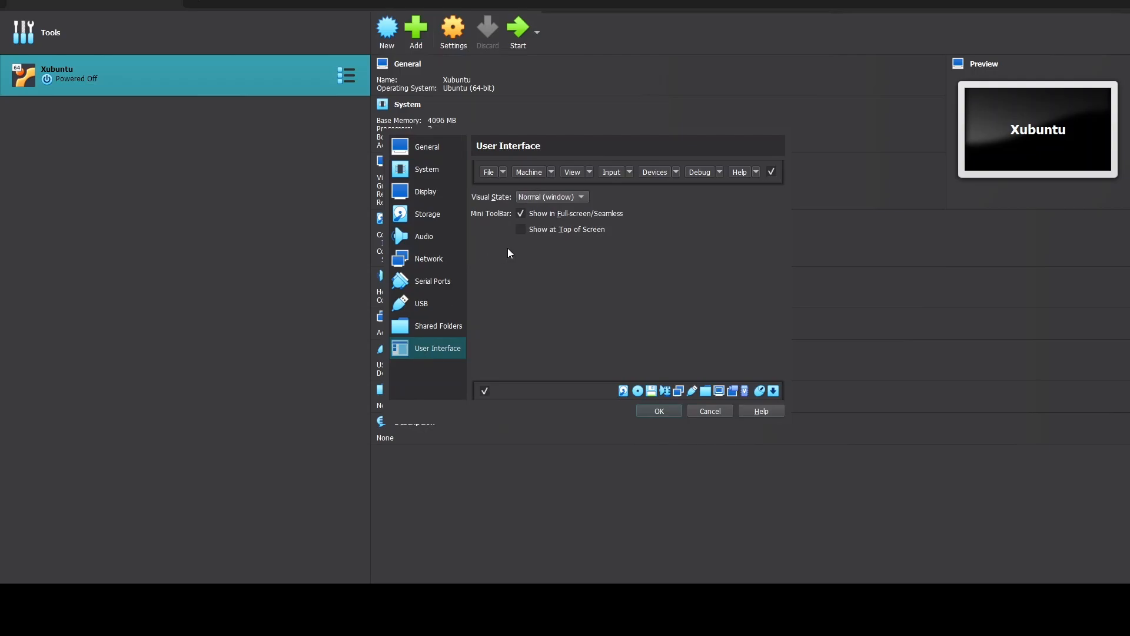
pyautogui.click(521, 229)
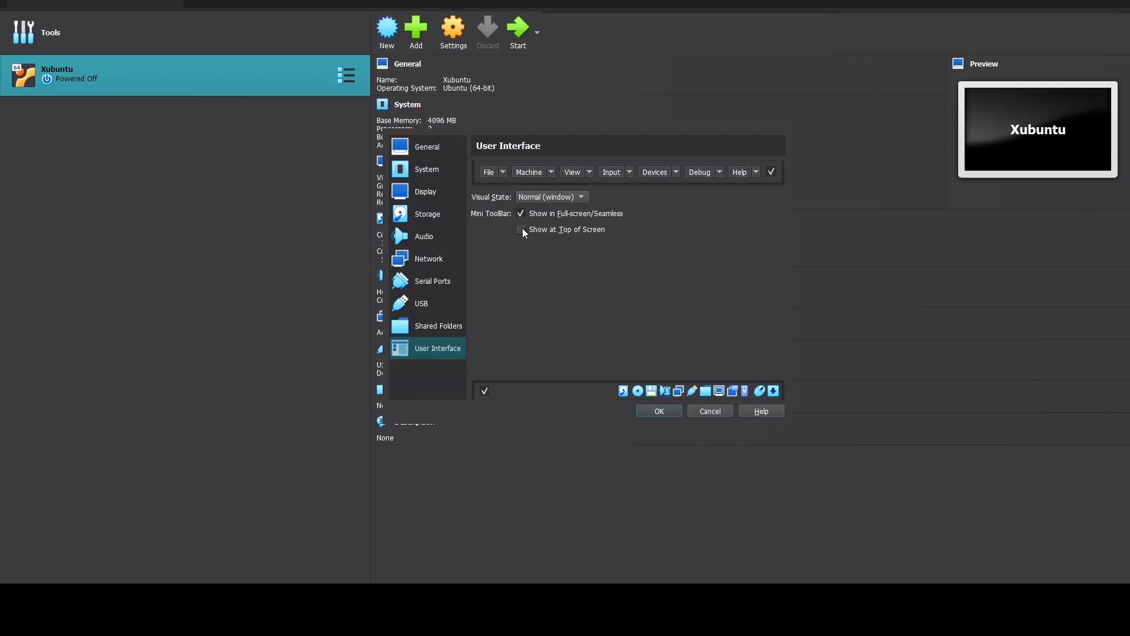
pyautogui.click(658, 412)
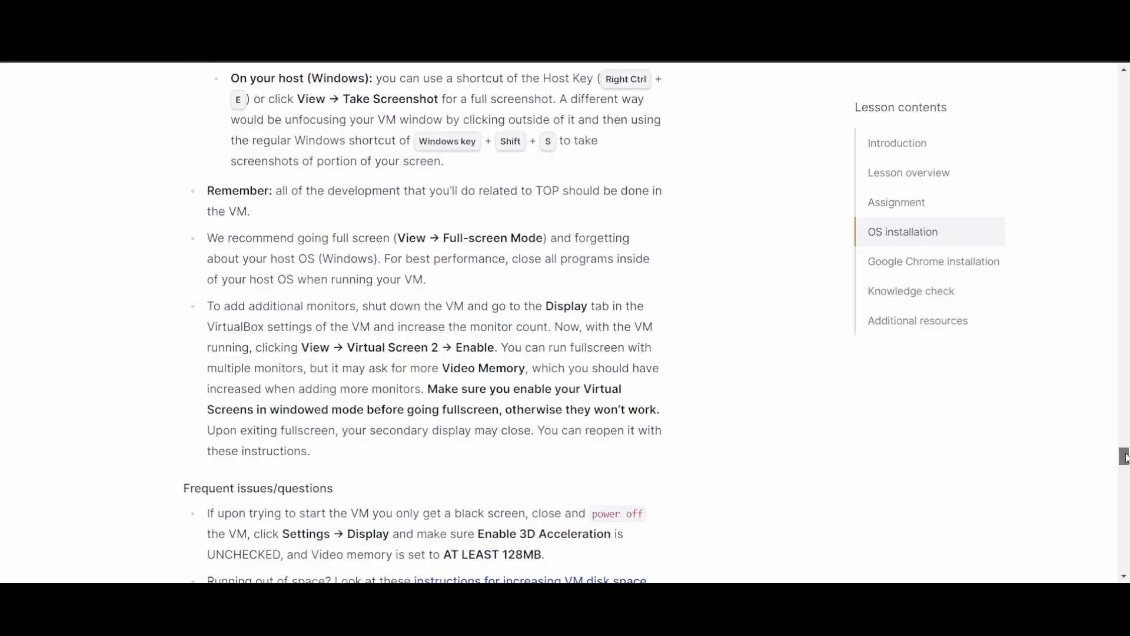
# Scroll the lesson down to Step 5: Safely shutting down your VM.
pyautogui.moveTo(1125, 457); pyautogui.dragTo(1124, 471)
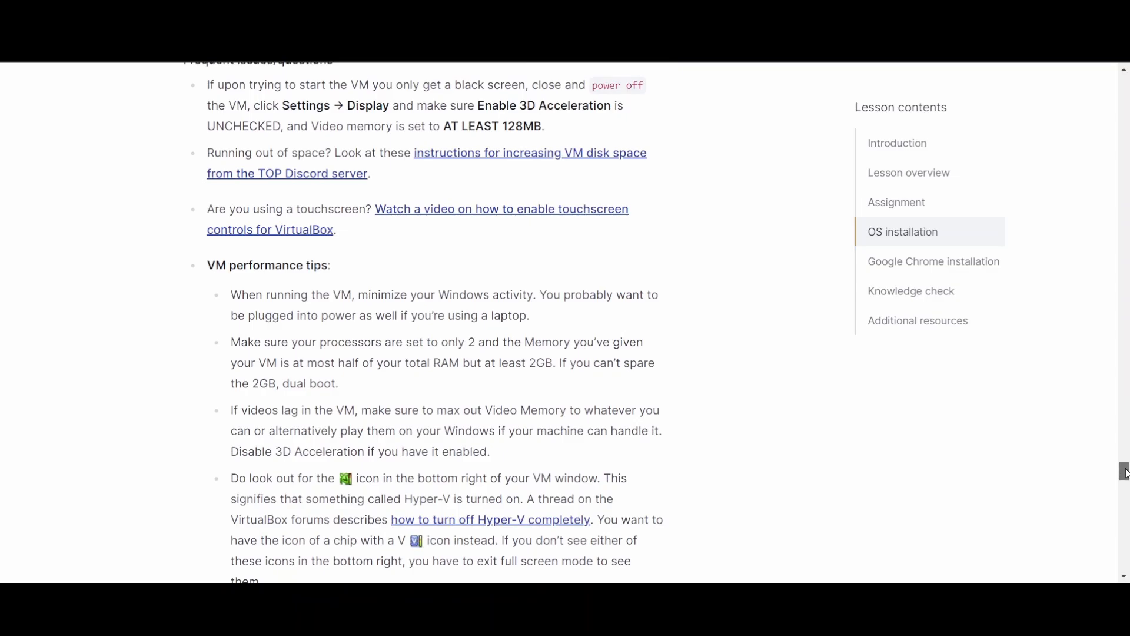
pyautogui.moveTo(1124, 471); pyautogui.dragTo(1124, 496)
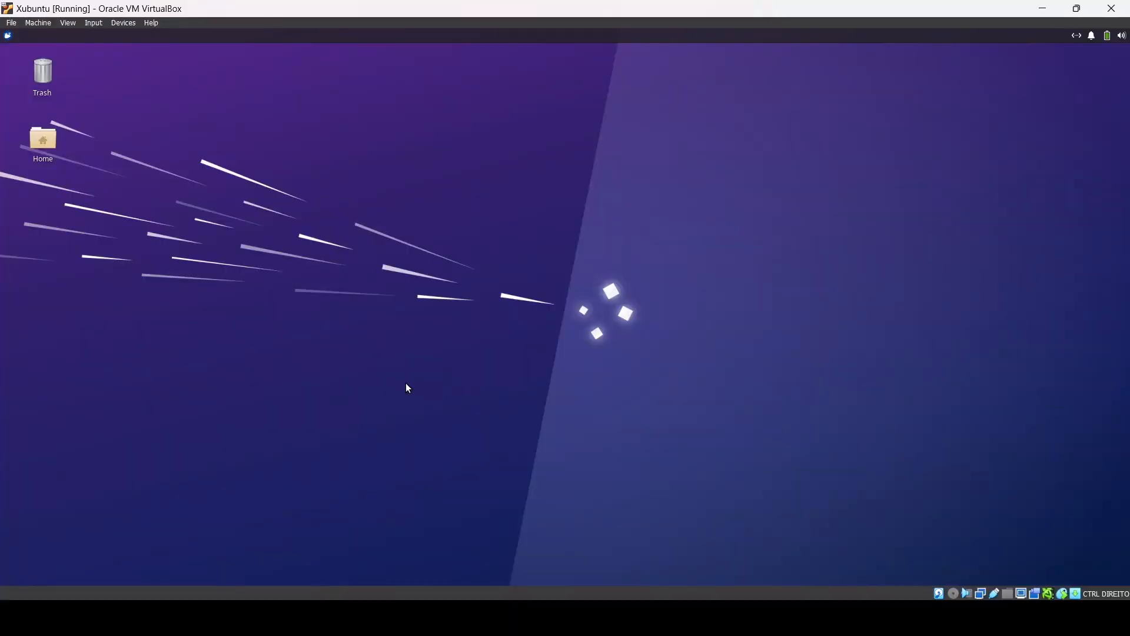
# Open the Whisker Menu on the Xubuntu panel, showing its Favorites list.
pyautogui.click(8, 36)
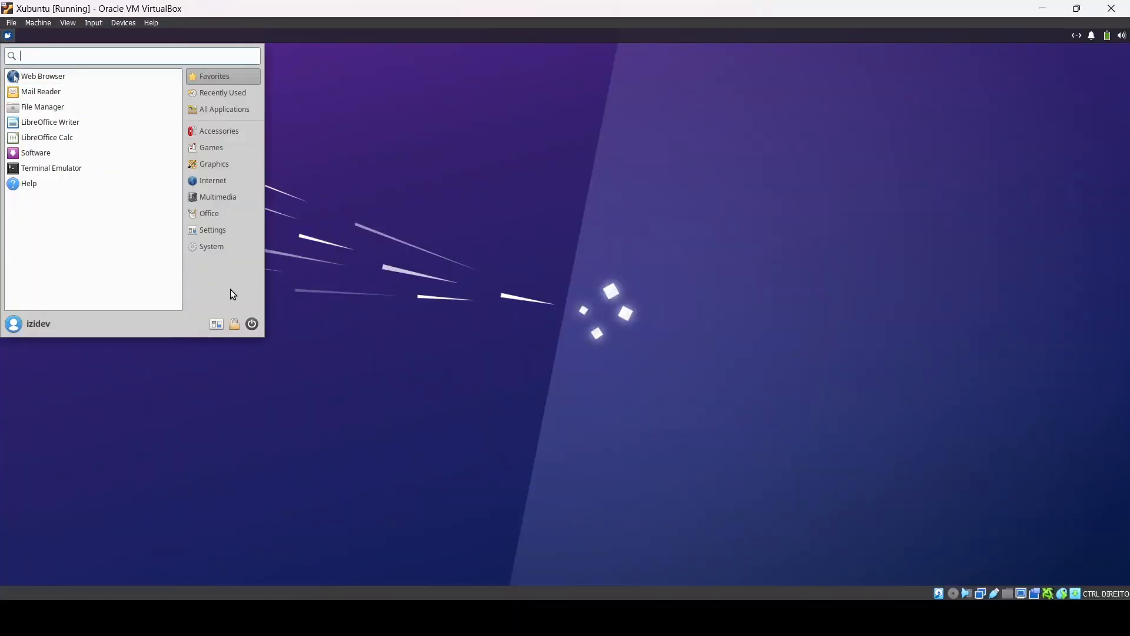
# Preview the Log Out options, cancel them, then type poweroff in a new terminal without running it.
pyautogui.click(253, 325)
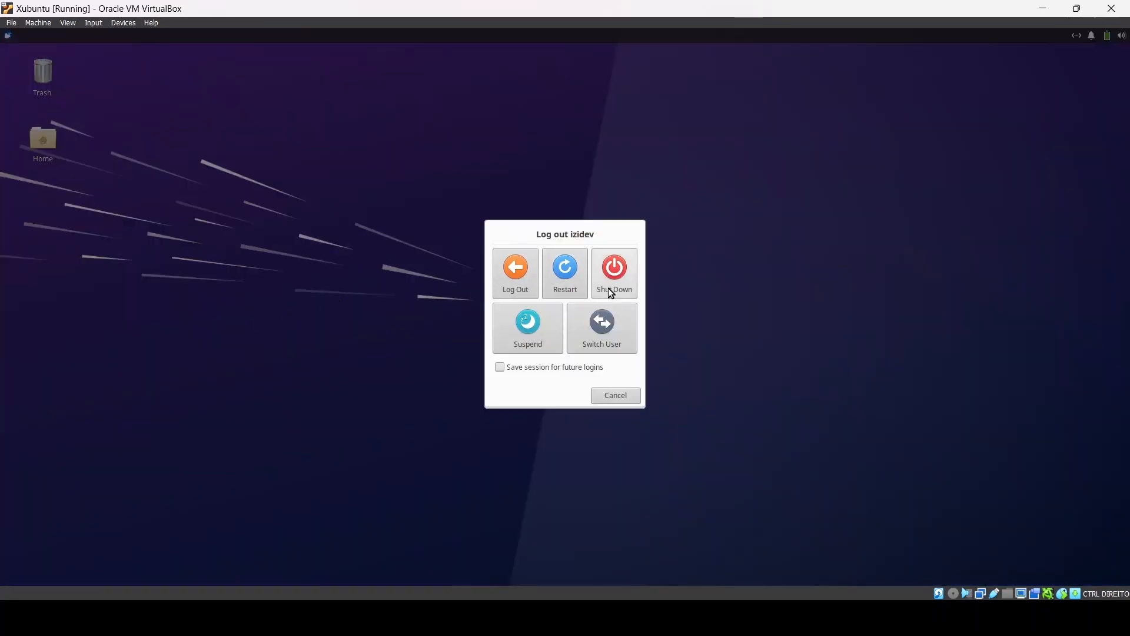
pyautogui.click(609, 401)
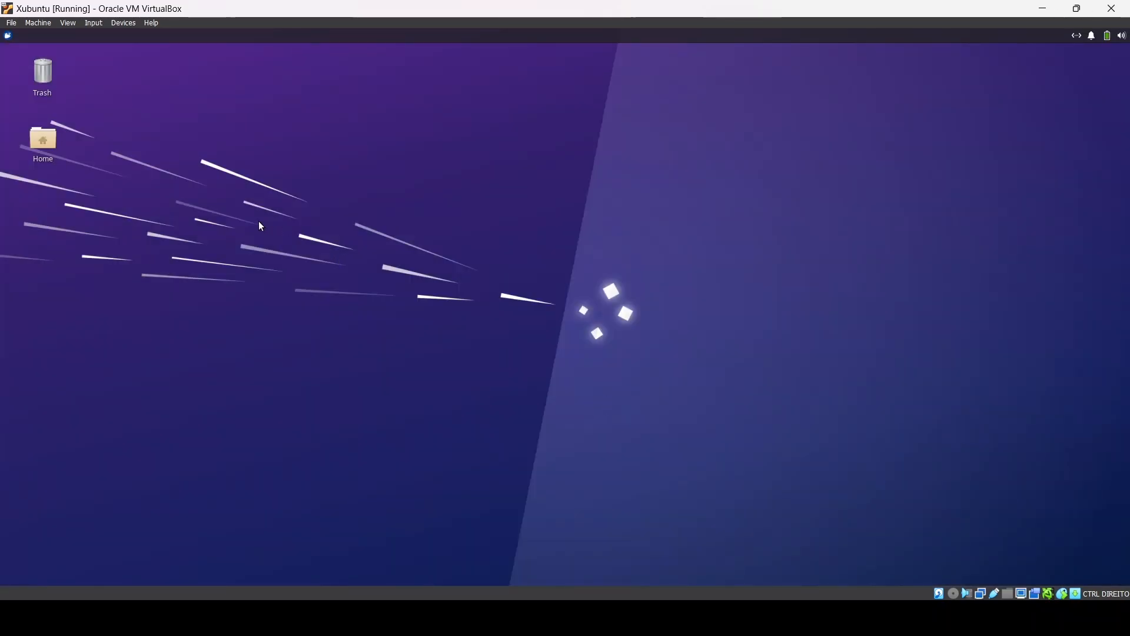
pyautogui.hotkey('ctrl', 'alt', 't')
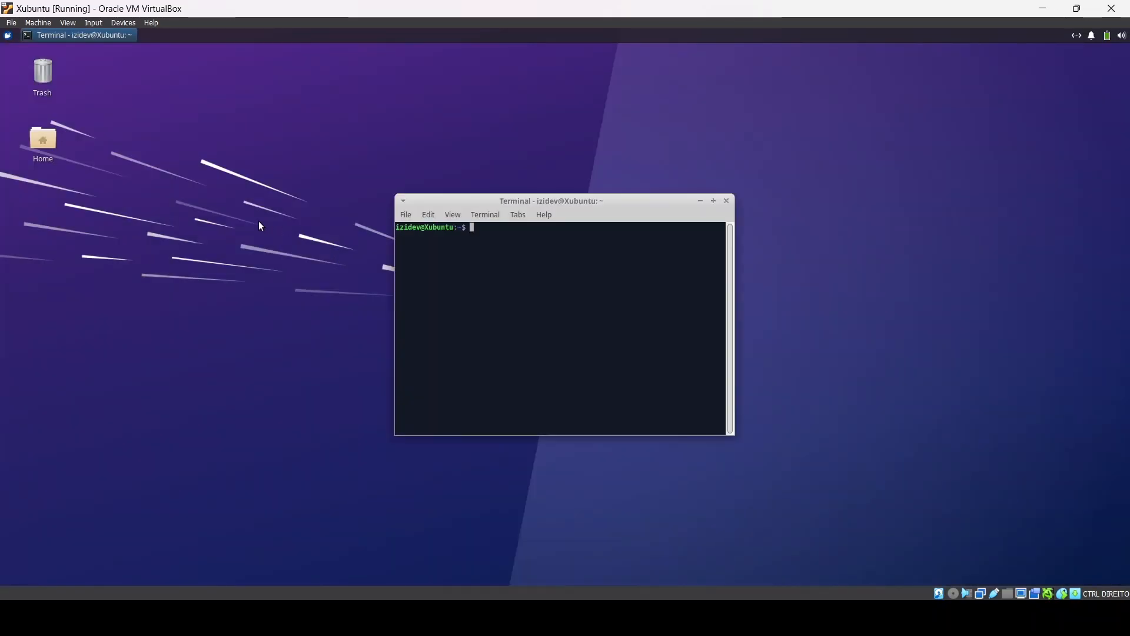
pyautogui.write('powerf')
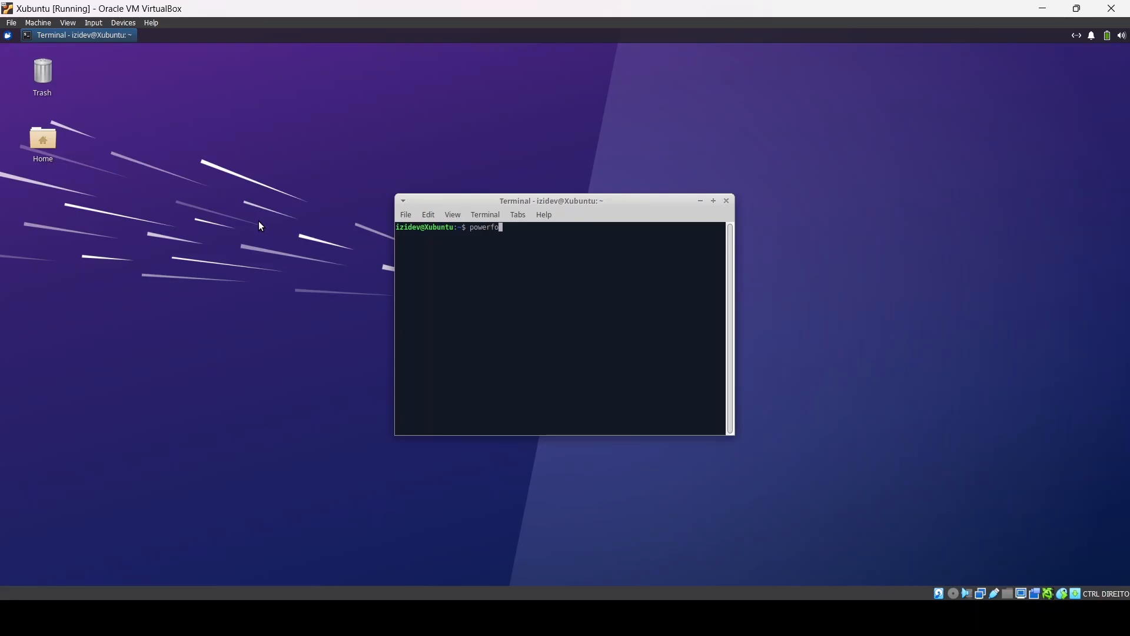
pyautogui.press('BackSpace')
pyautogui.write('off')
# Close the terminal, then shut the Xubuntu VM down via Send the shutdown signal.
pyautogui.click(727, 202)
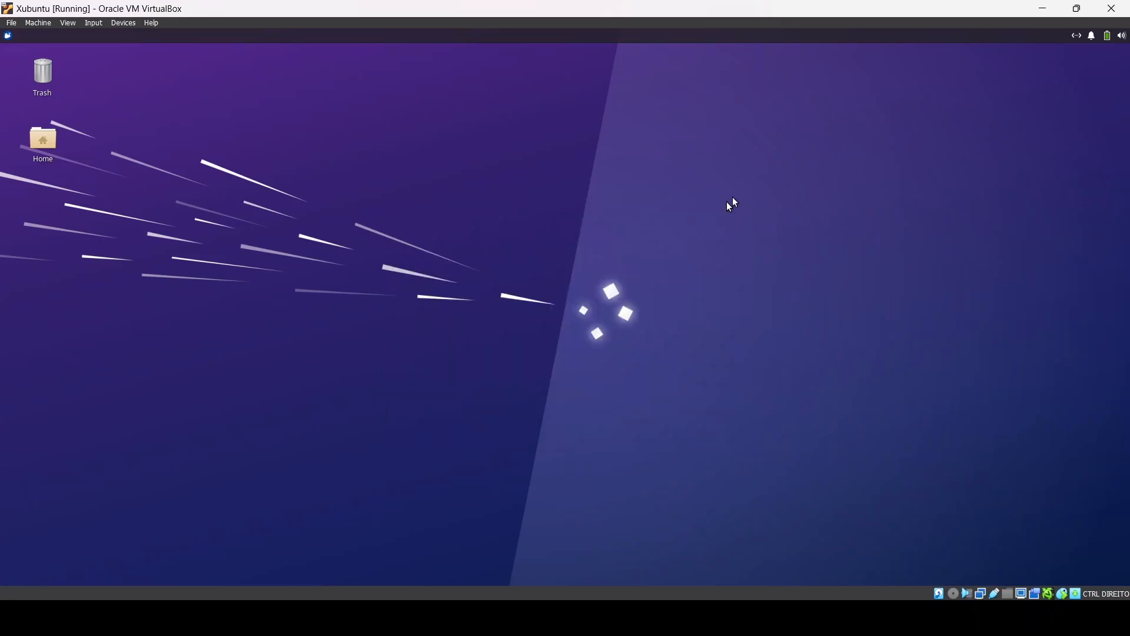
pyautogui.click(1118, 8)
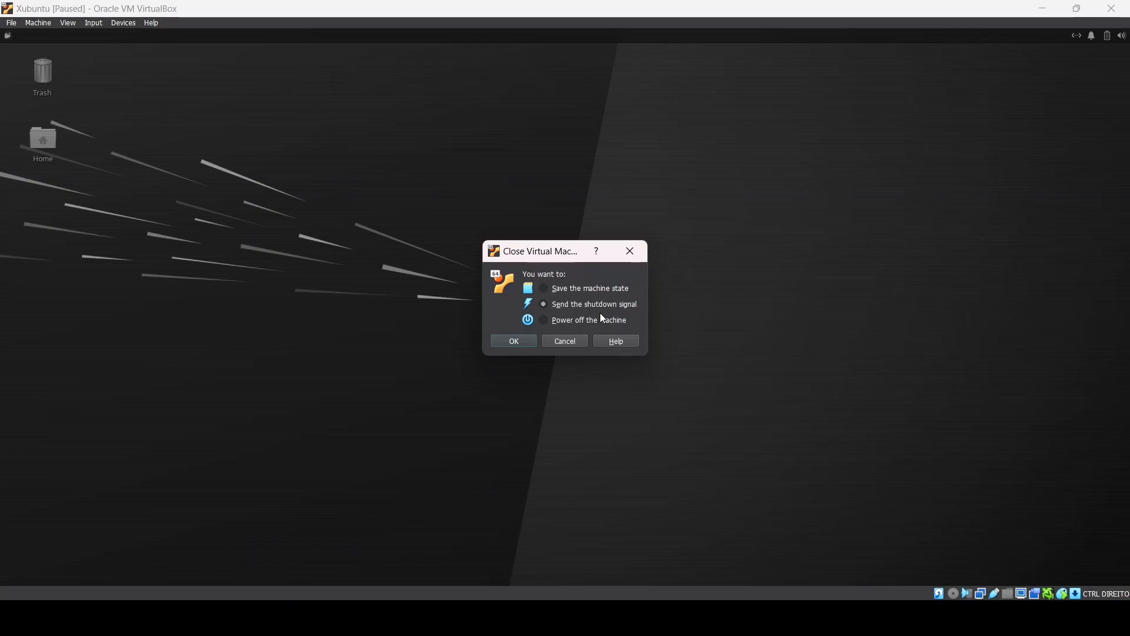
pyautogui.click(513, 343)
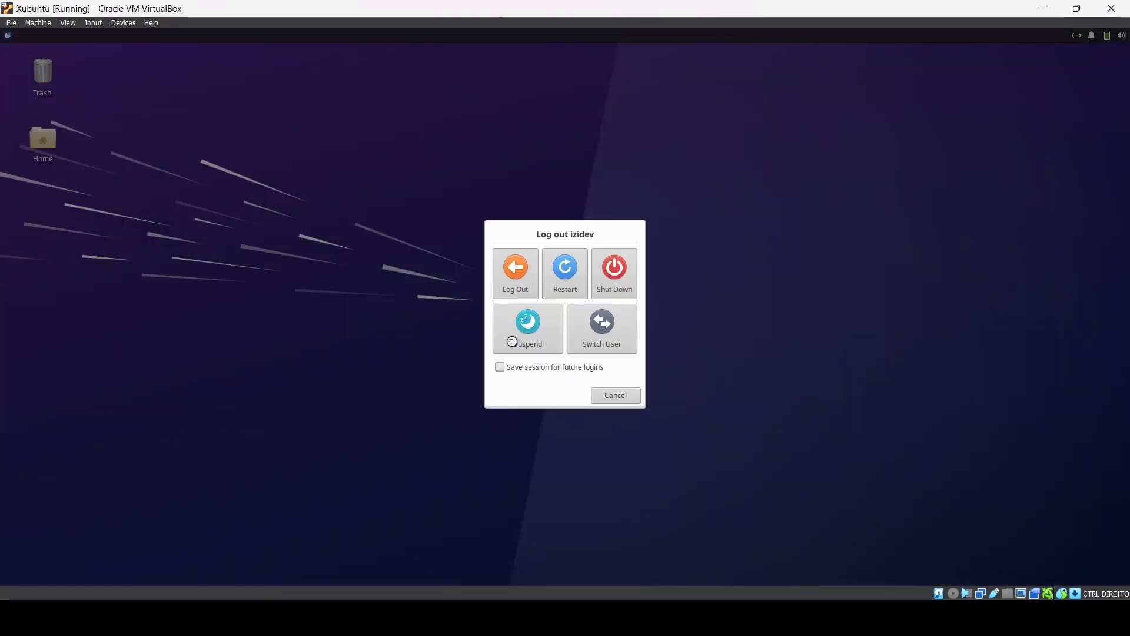
pyautogui.click(608, 281)
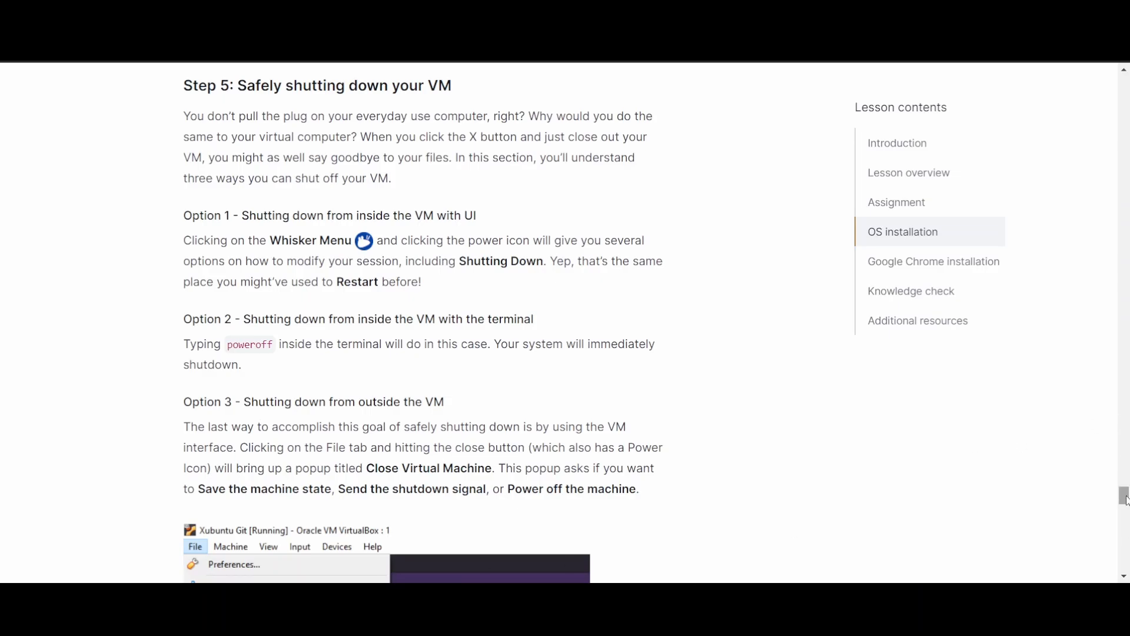
# Scroll the lesson to the Google Chrome installation section with its Linux, MacOS and WSL2 choices.
pyautogui.moveTo(1126, 496); pyautogui.dragTo(1126, 495)
pyautogui.moveTo(1126, 496); pyautogui.dragTo(1125, 530)
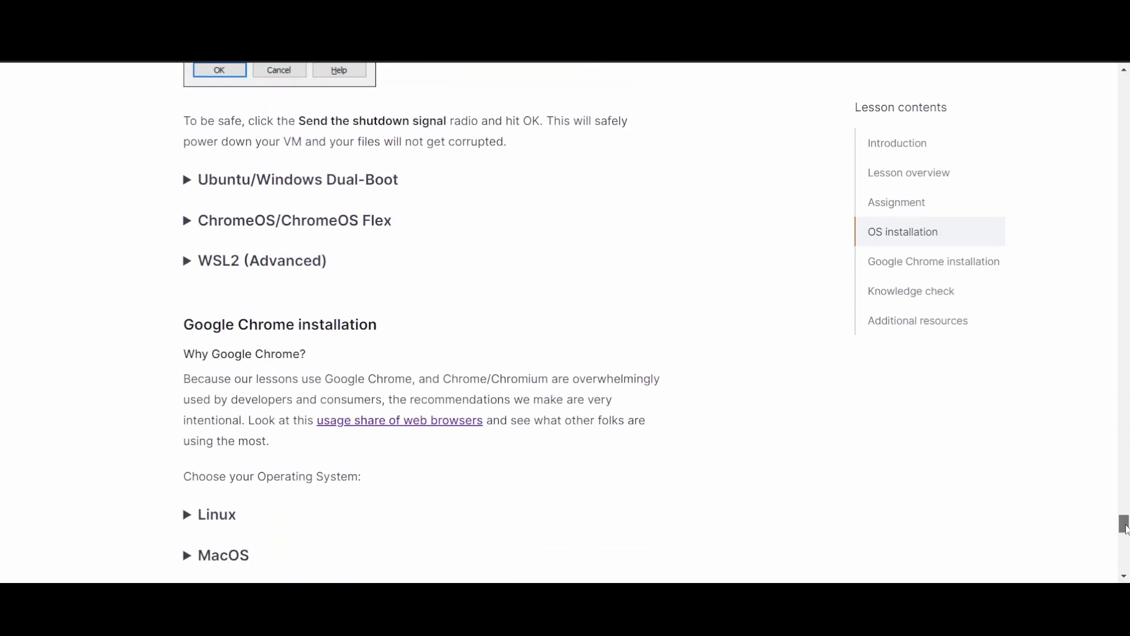
pyautogui.moveTo(1126, 529); pyautogui.dragTo(1126, 534)
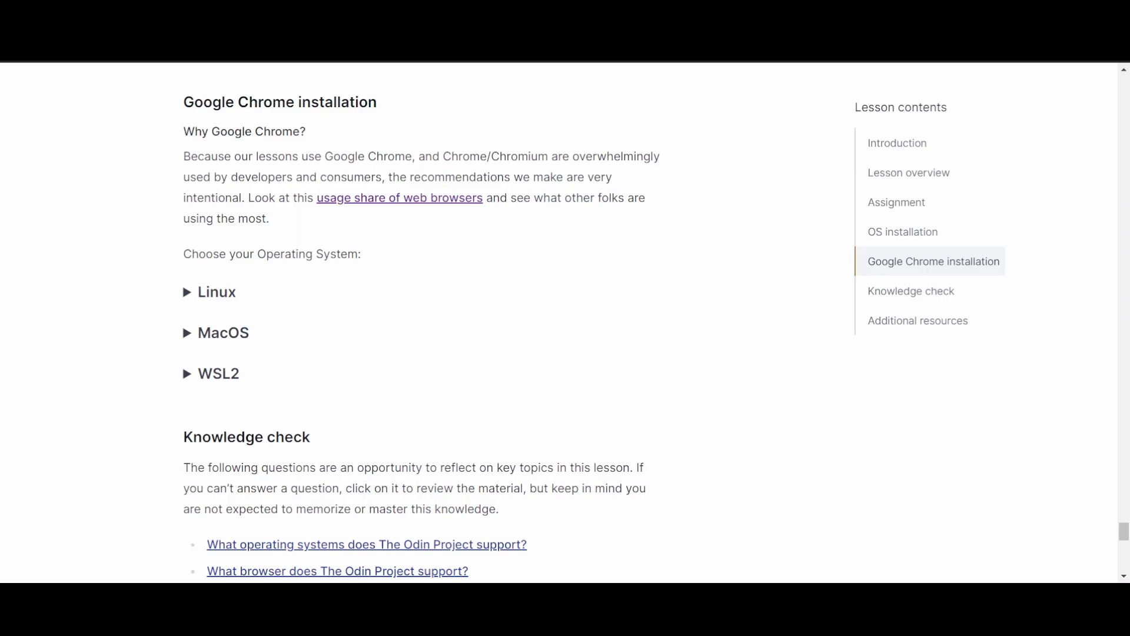
# Expand the Linux Chrome instructions and select the wget download command for copying.
pyautogui.scroll(-1, 765, 414)
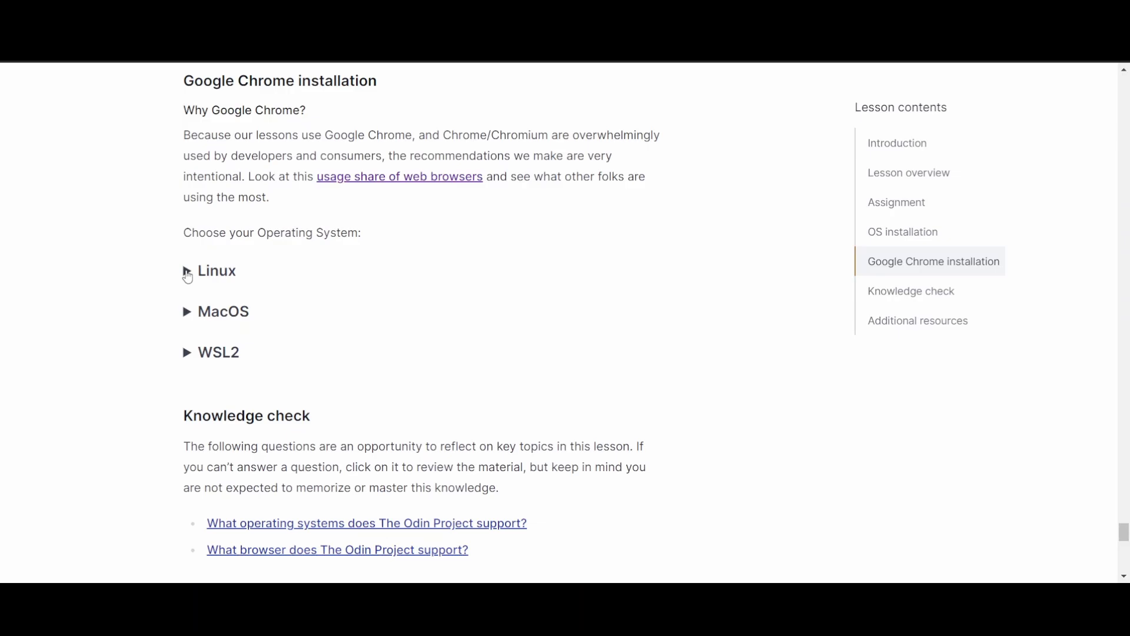
pyautogui.click(187, 272)
pyautogui.click(1124, 577)
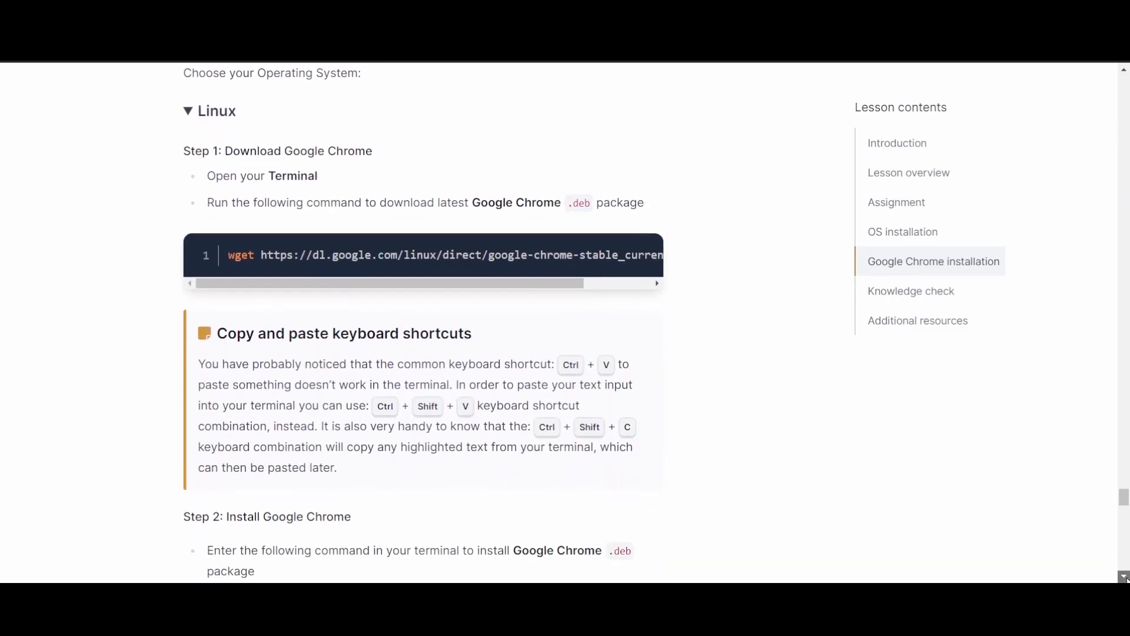
pyautogui.click(1124, 577)
pyautogui.moveTo(449, 268); pyautogui.dragTo(636, 271)
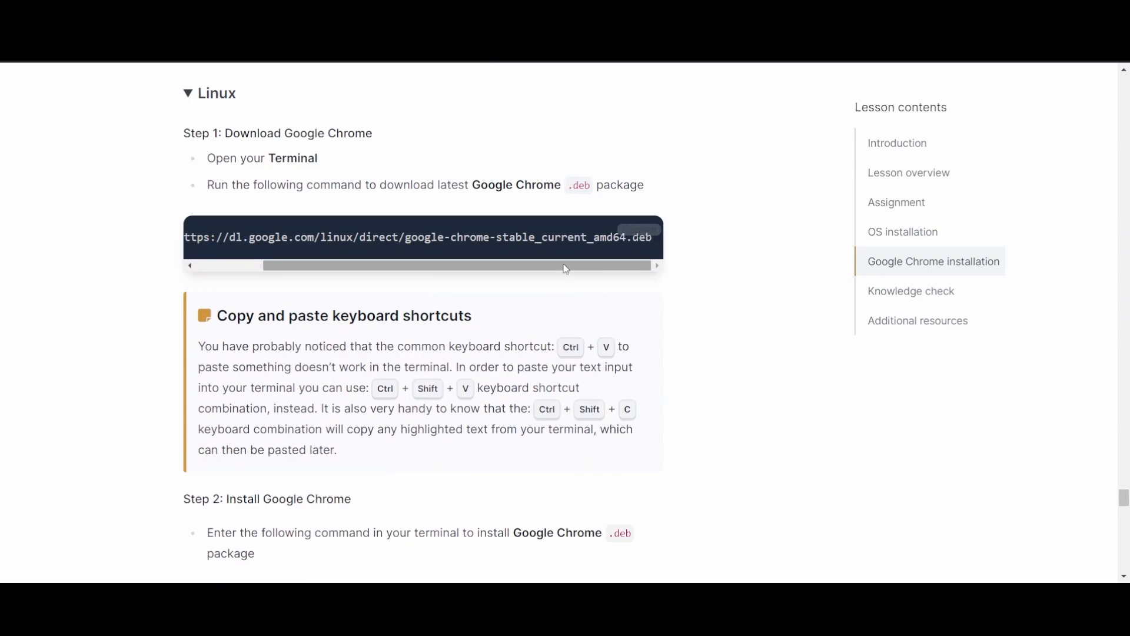
pyautogui.moveTo(566, 269); pyautogui.dragTo(371, 273)
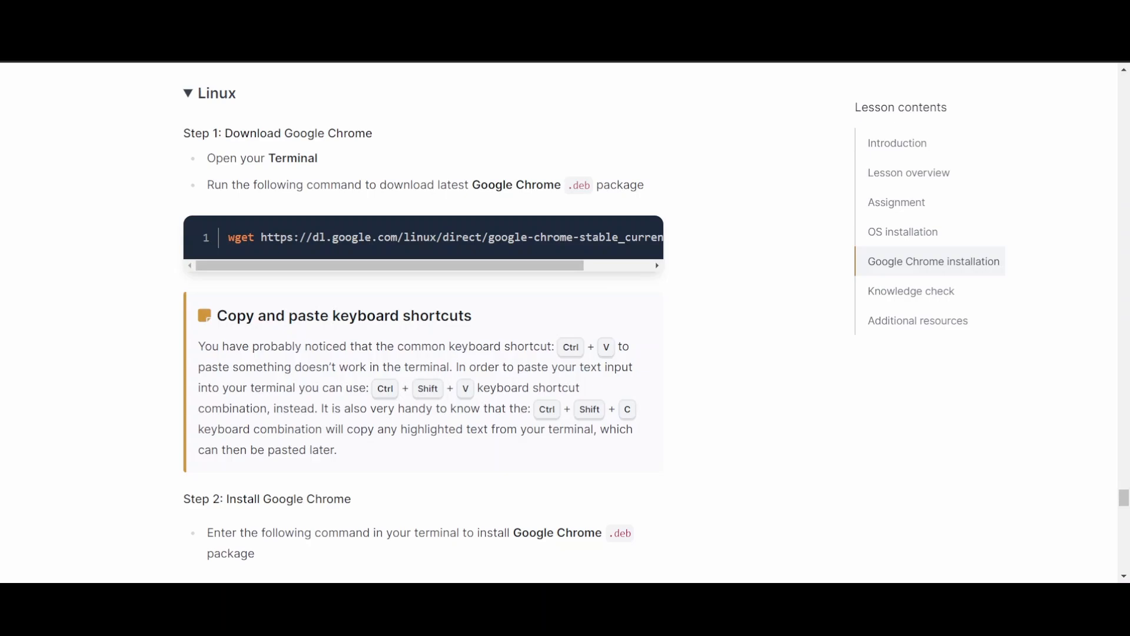
pyautogui.moveTo(477, 273)
pyautogui.tripleClick(549, 235)
pyautogui.hotkey('ctrl', 'c')
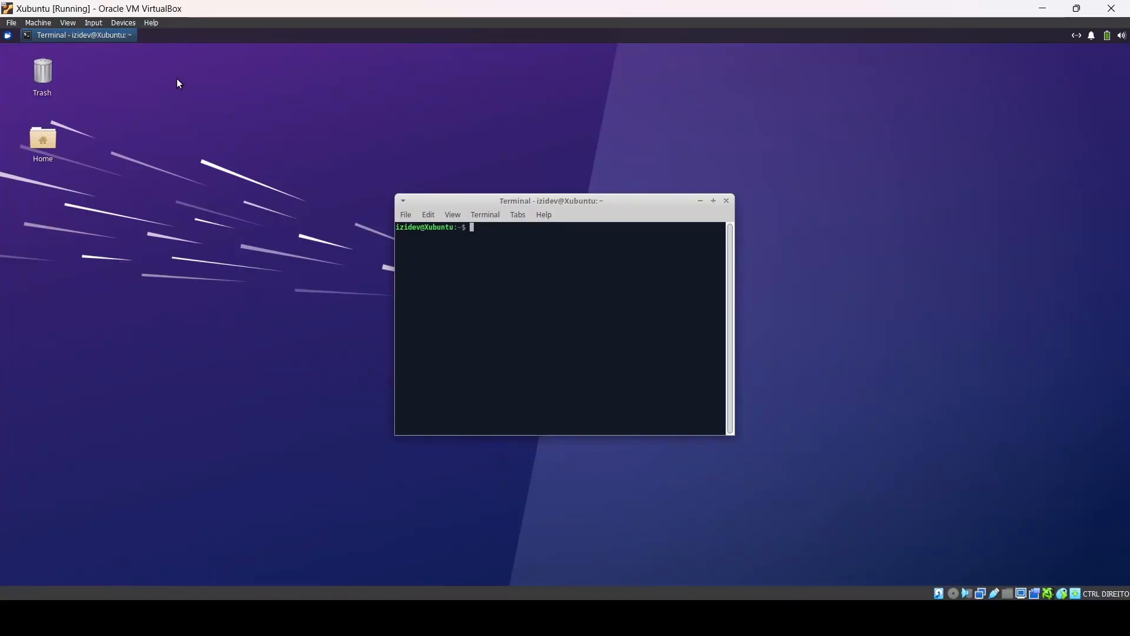
# Set the VM's Devices > Drag and Drop option to Bidirectional.
pyautogui.click(124, 24)
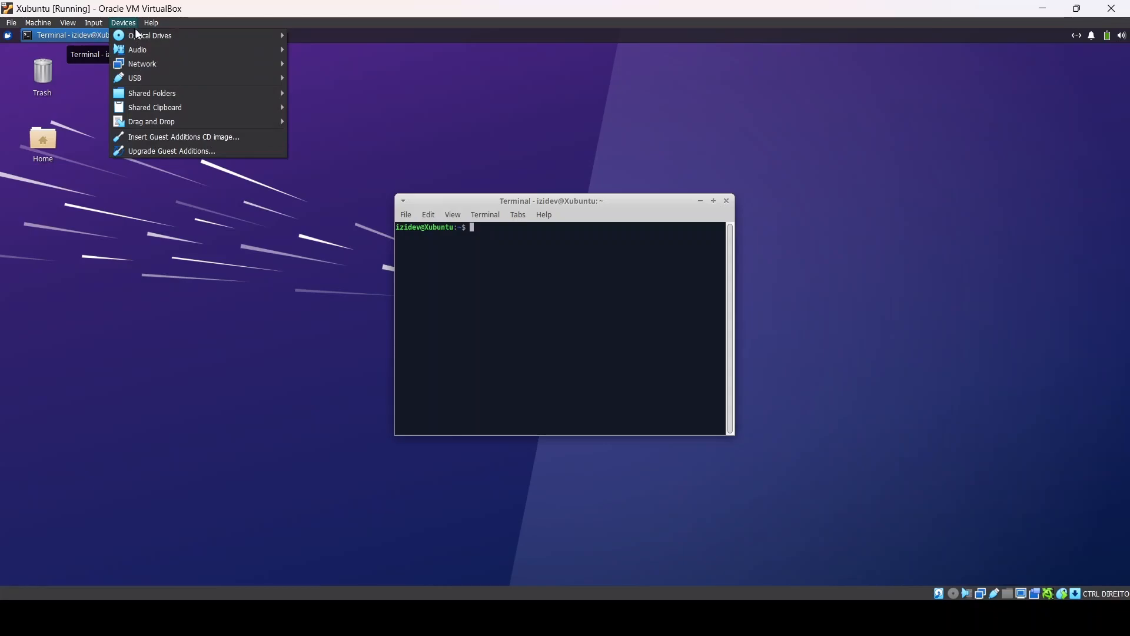
pyautogui.moveTo(235, 98)
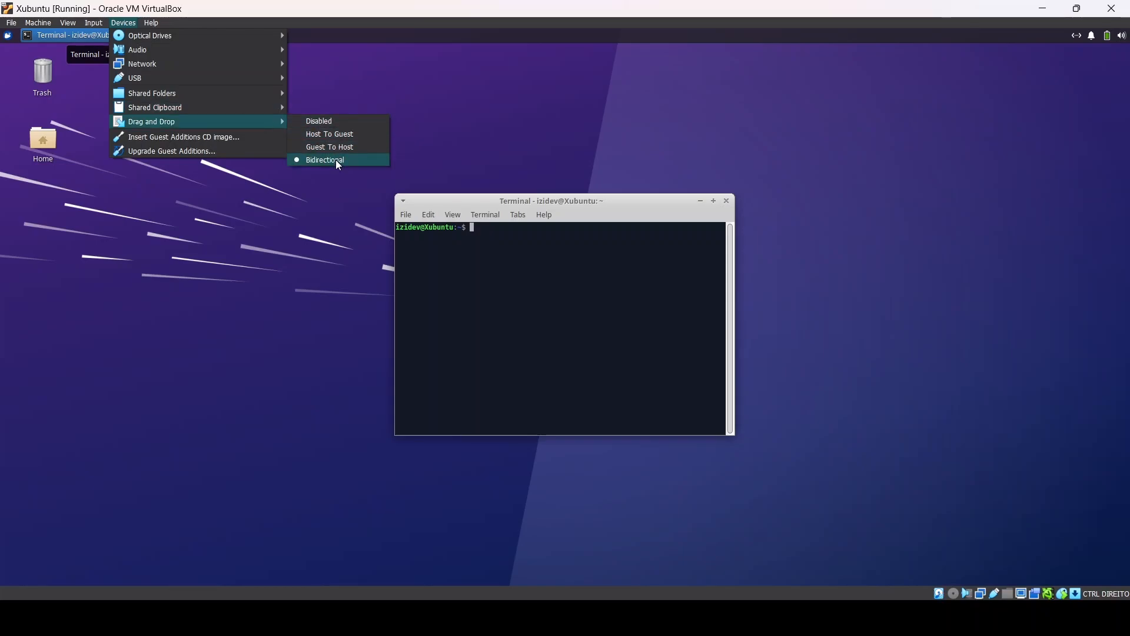
pyautogui.click(849, 353)
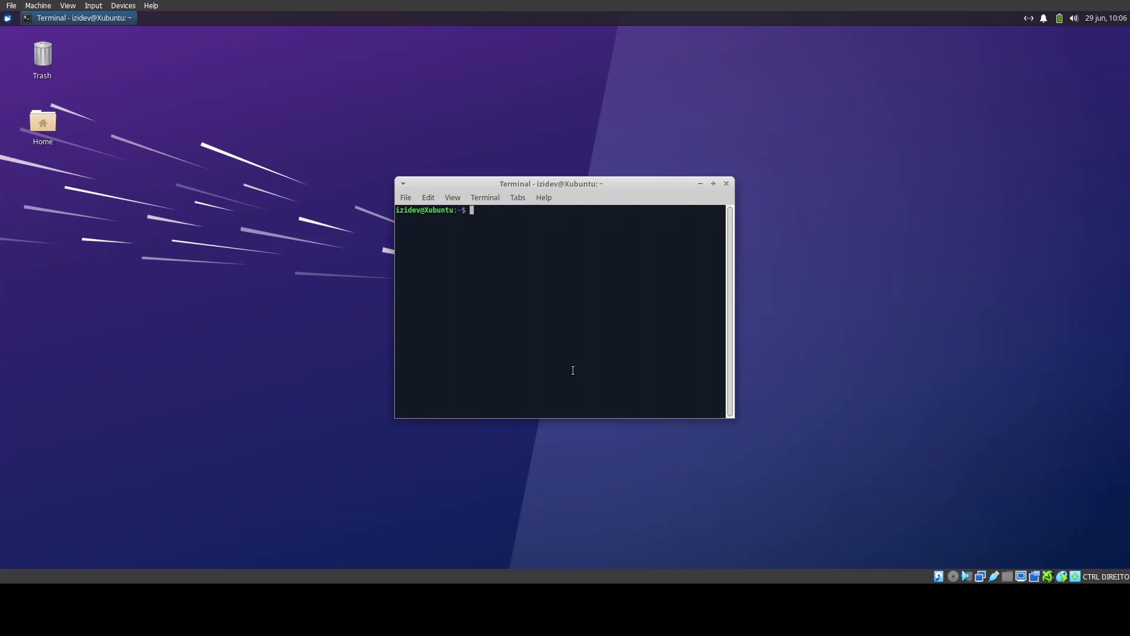
# Paste the wget Chrome download command into the Xubuntu terminal and run it.
pyautogui.hotkey('ctrl', 'shift', 'v')
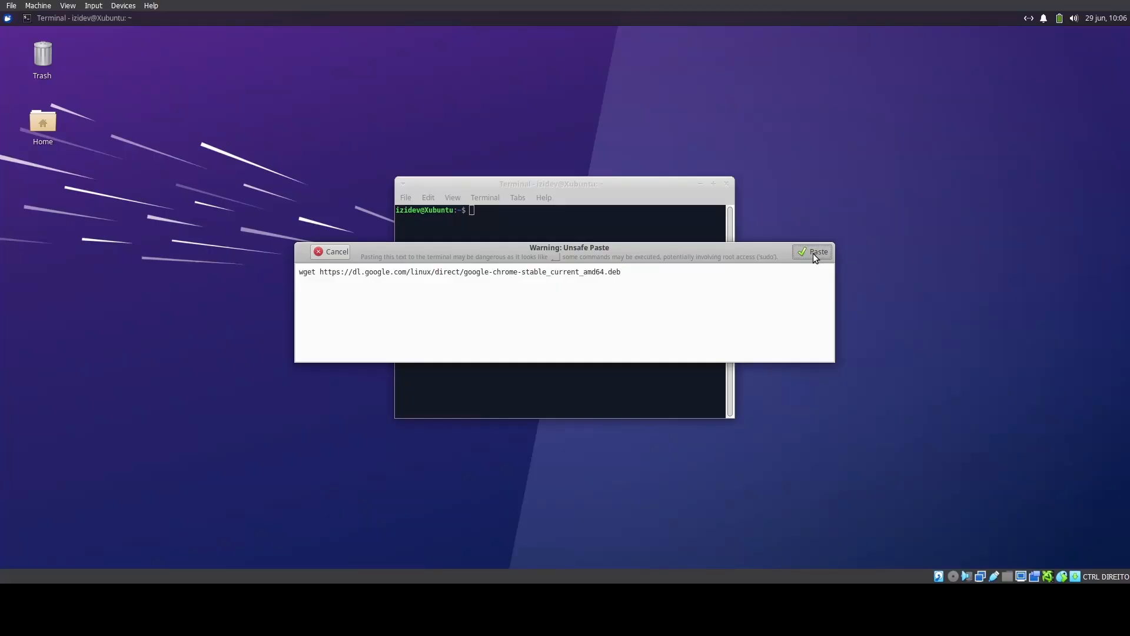
pyautogui.click(814, 254)
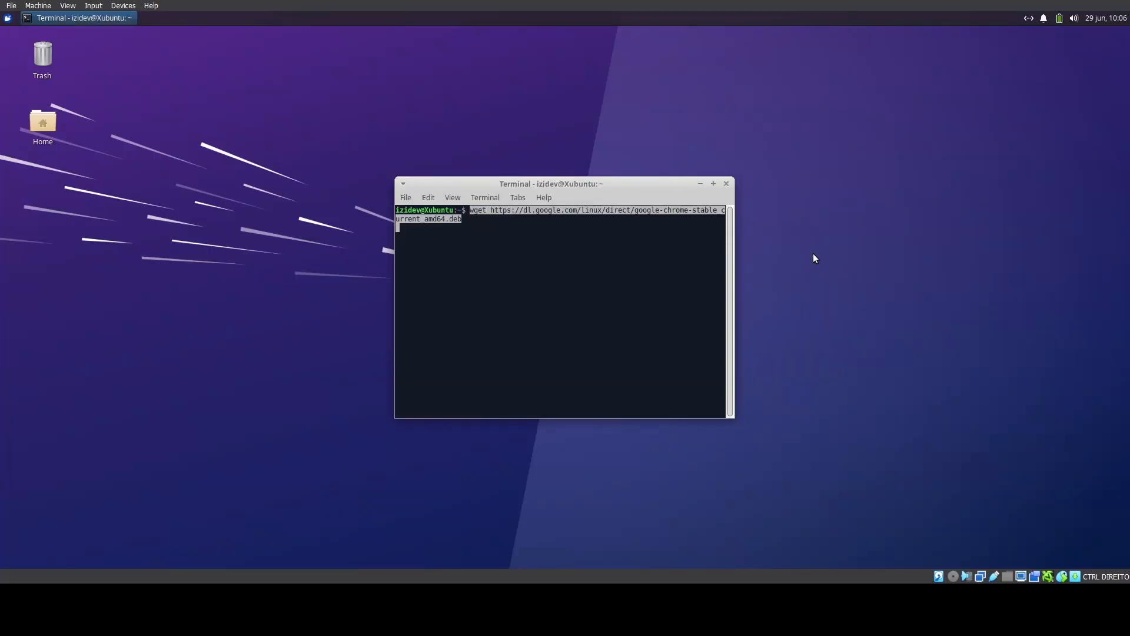
pyautogui.press('Return')
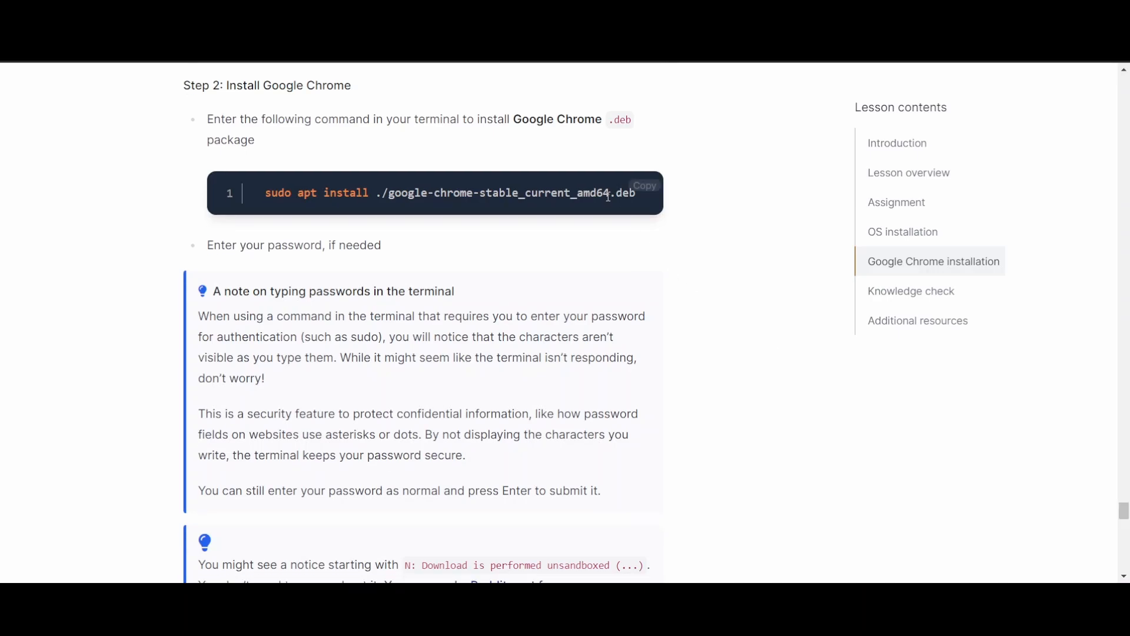
# Paste and run sudo apt install ./google-chrome-stable_current_amd64.deb, supplying the sudo password.
pyautogui.tripleClick(567, 193)
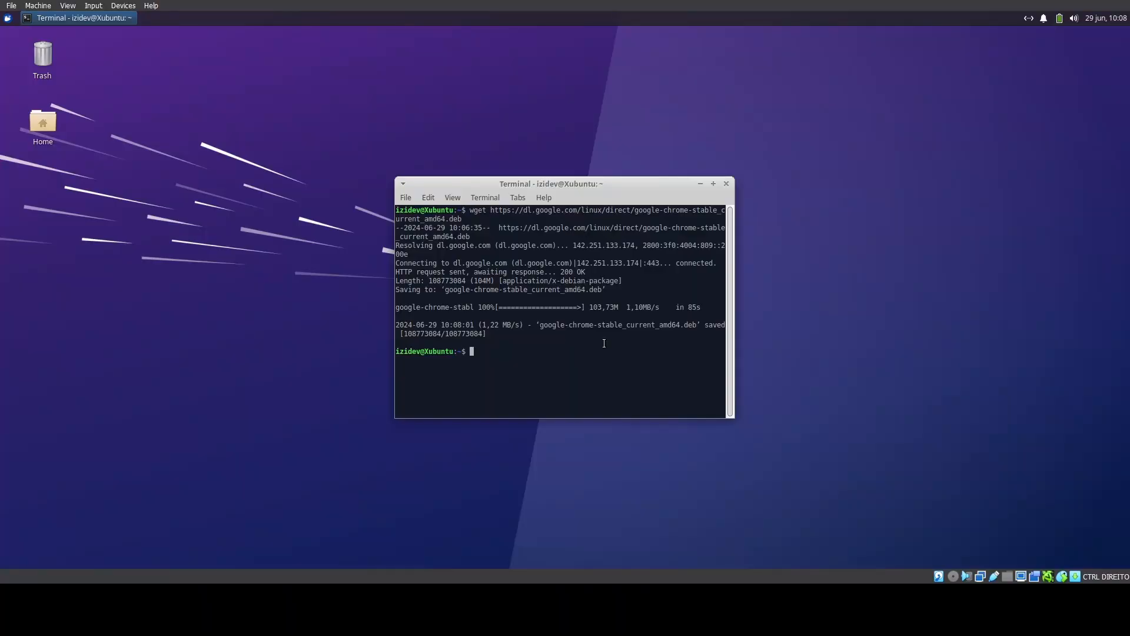
pyautogui.hotkey('ctrl', 'shift', 'v')
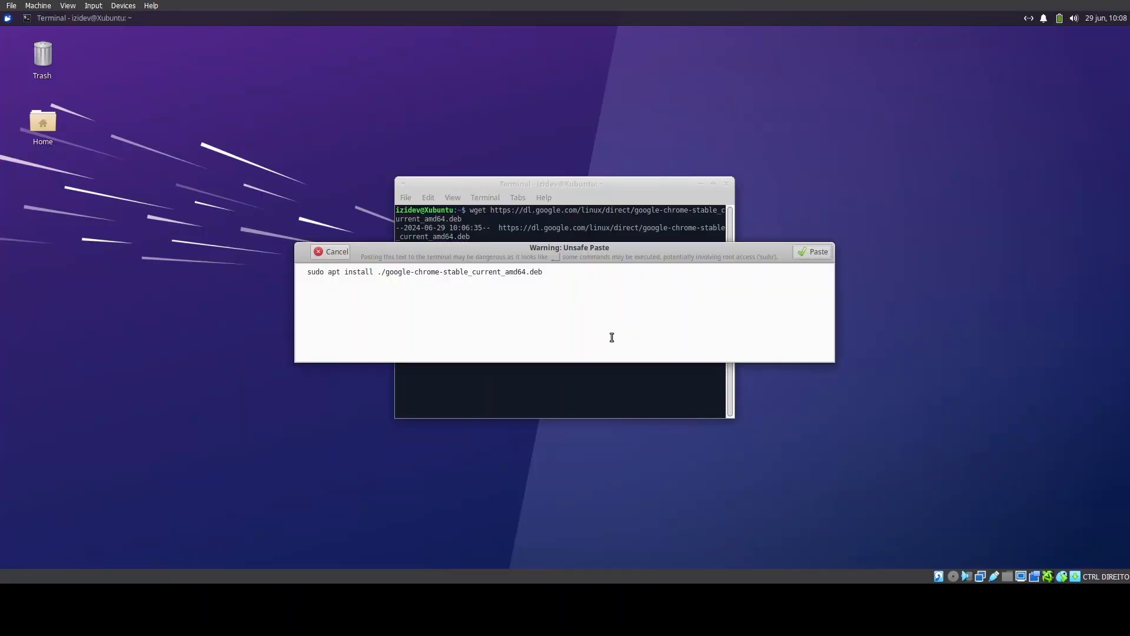
pyautogui.click(801, 252)
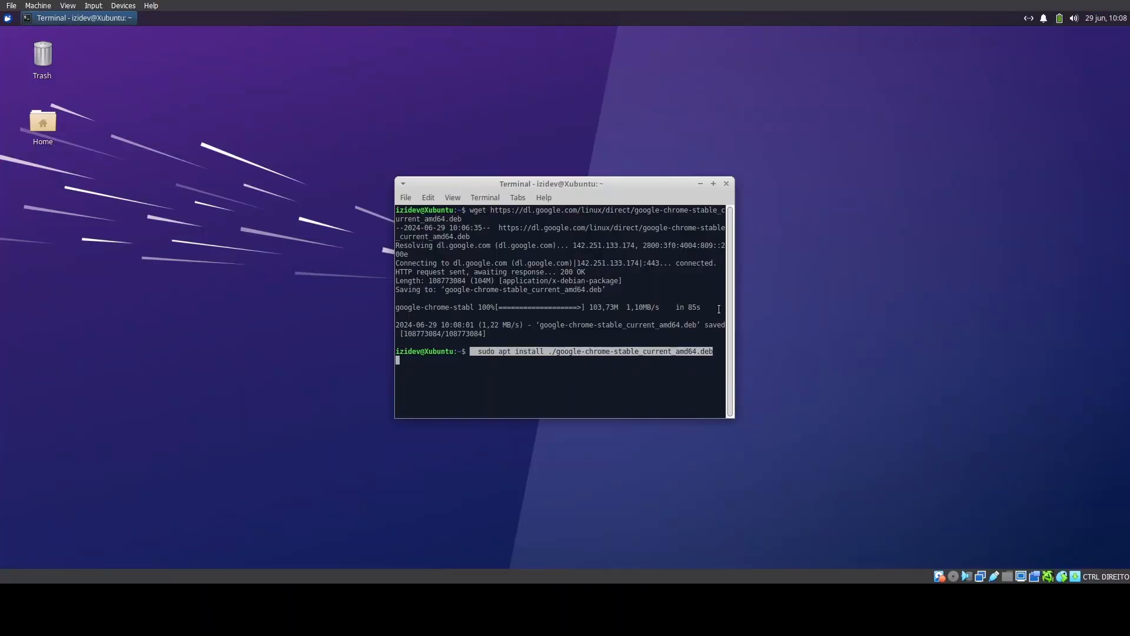
pyautogui.press('Return')
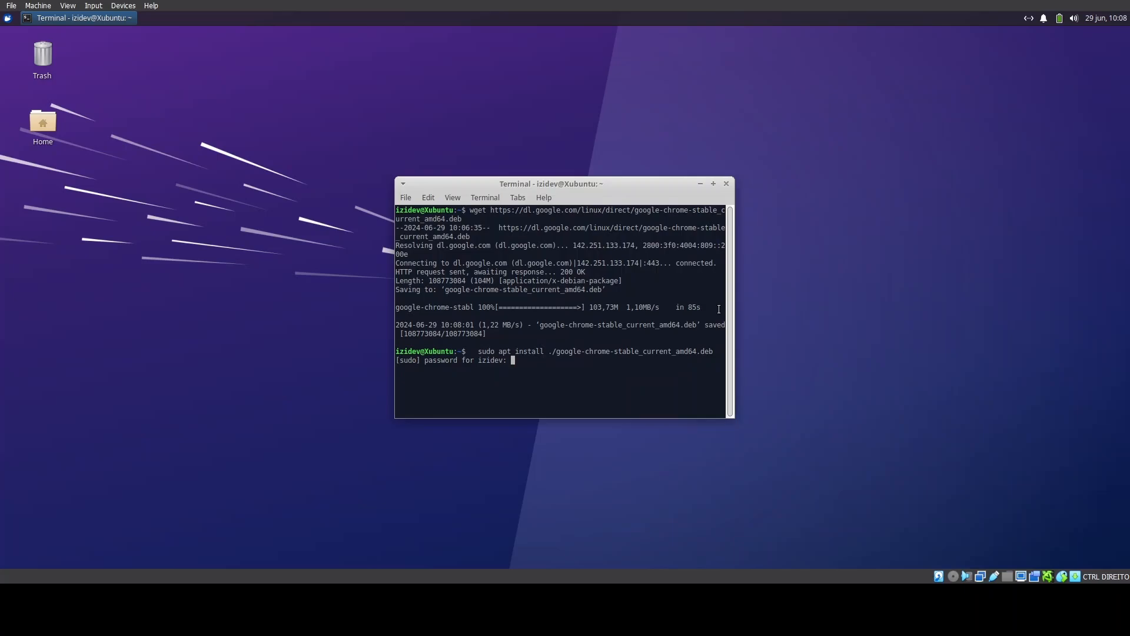
pyautogui.press('Return')
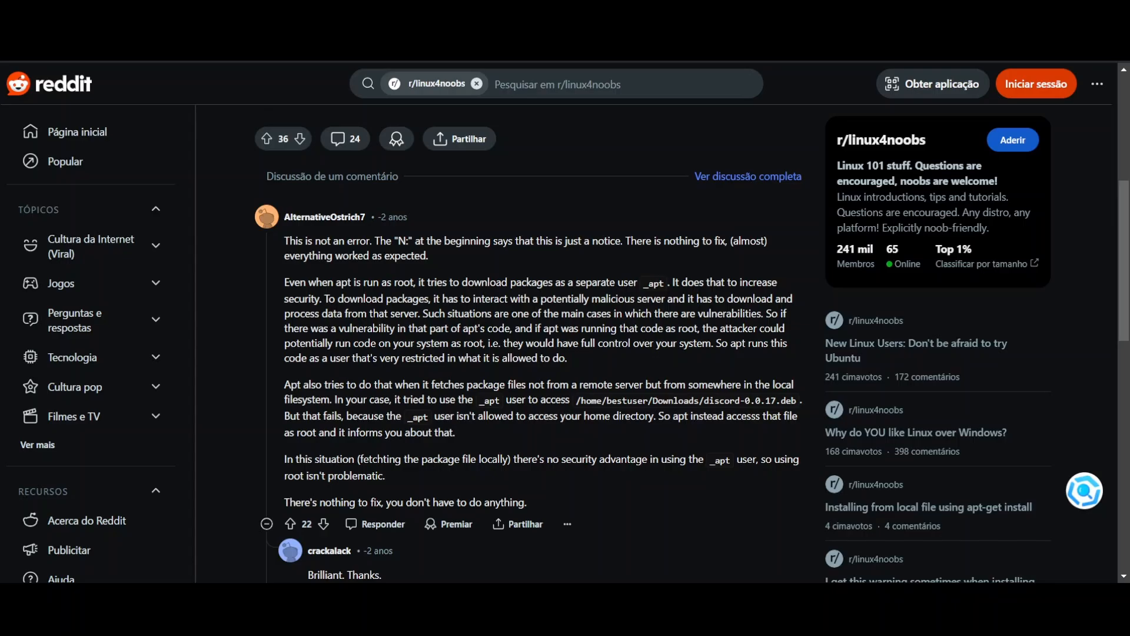
# Close the Reddit tab and scroll the lesson down to Step 3's rm cleanup command.
pyautogui.hotkey('ctrl', 'w')
pyautogui.moveTo(1125, 521); pyautogui.dragTo(1124, 534)
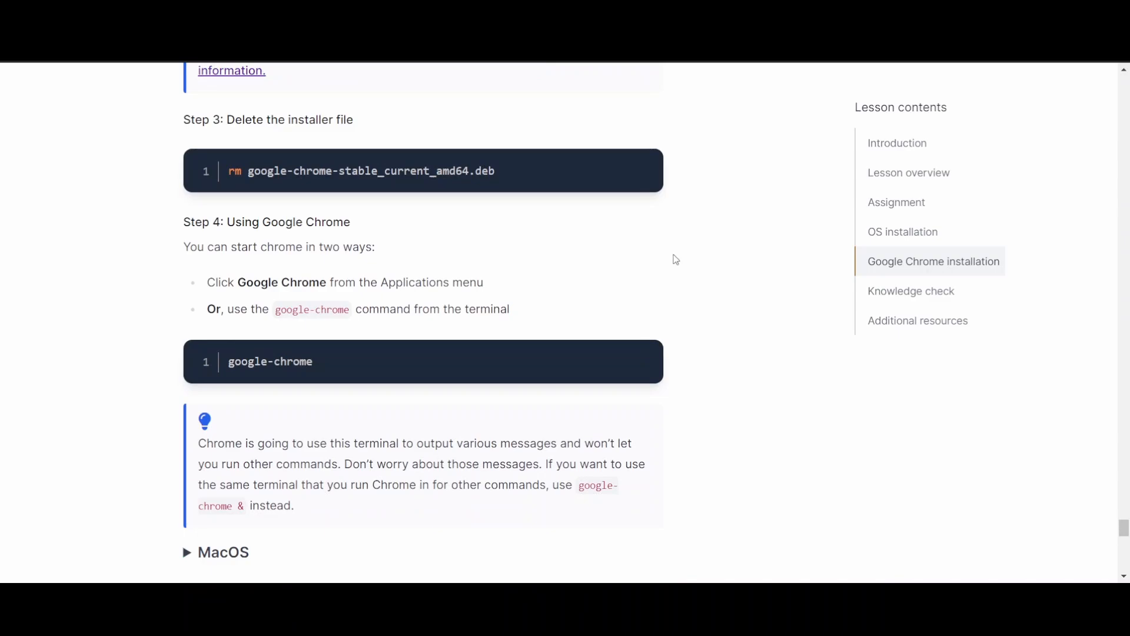
# Delete google-chrome-stable_current_amd64.deb by pasting and running the rm command in the VM terminal.
pyautogui.tripleClick(438, 170)
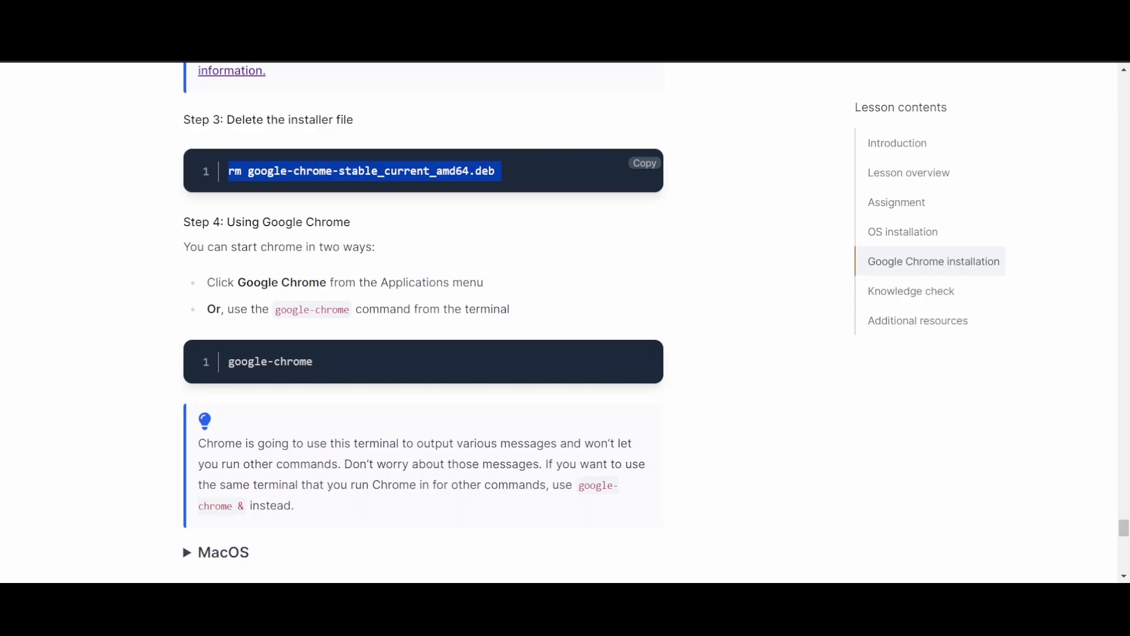
pyautogui.hotkey('alt', 'Tab')
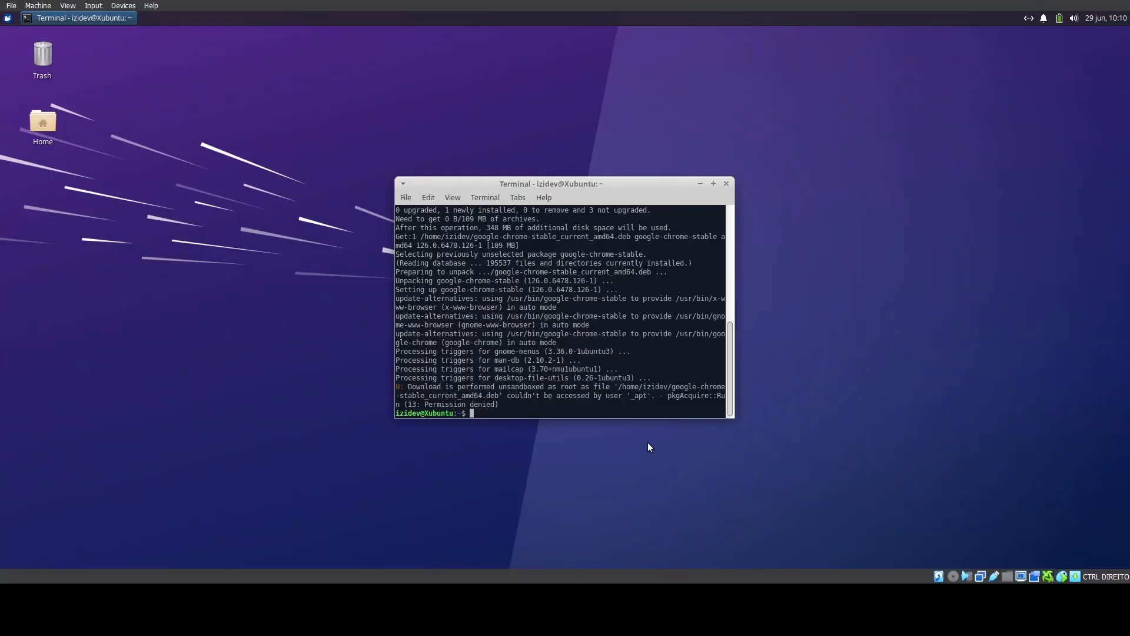
pyautogui.hotkey('ctrl', 'shift', 'v')
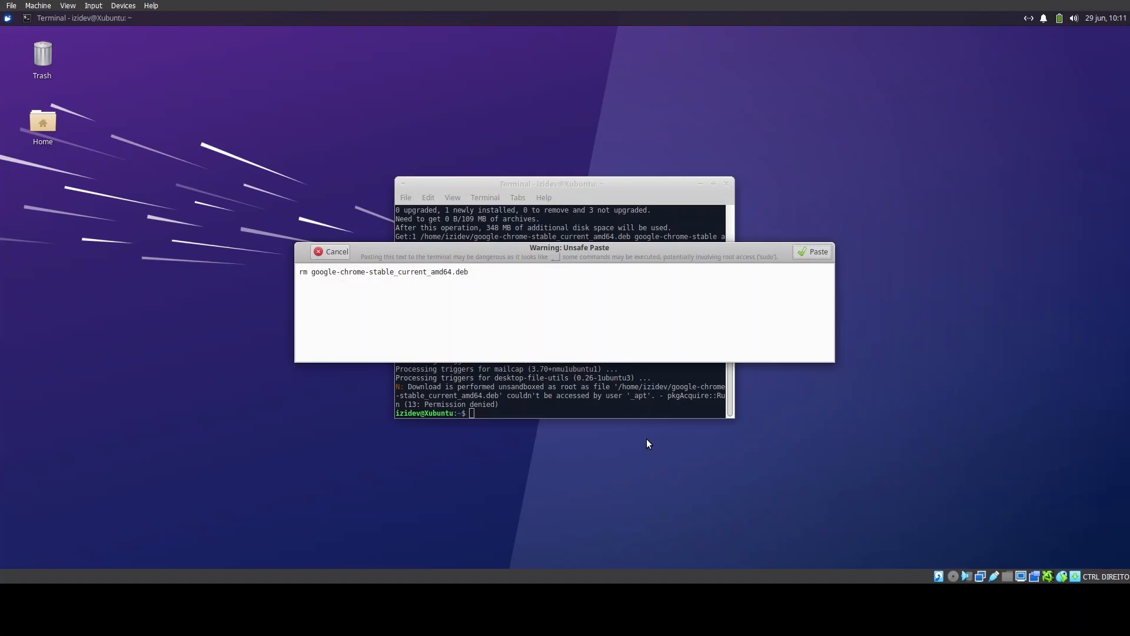
pyautogui.press('Return')
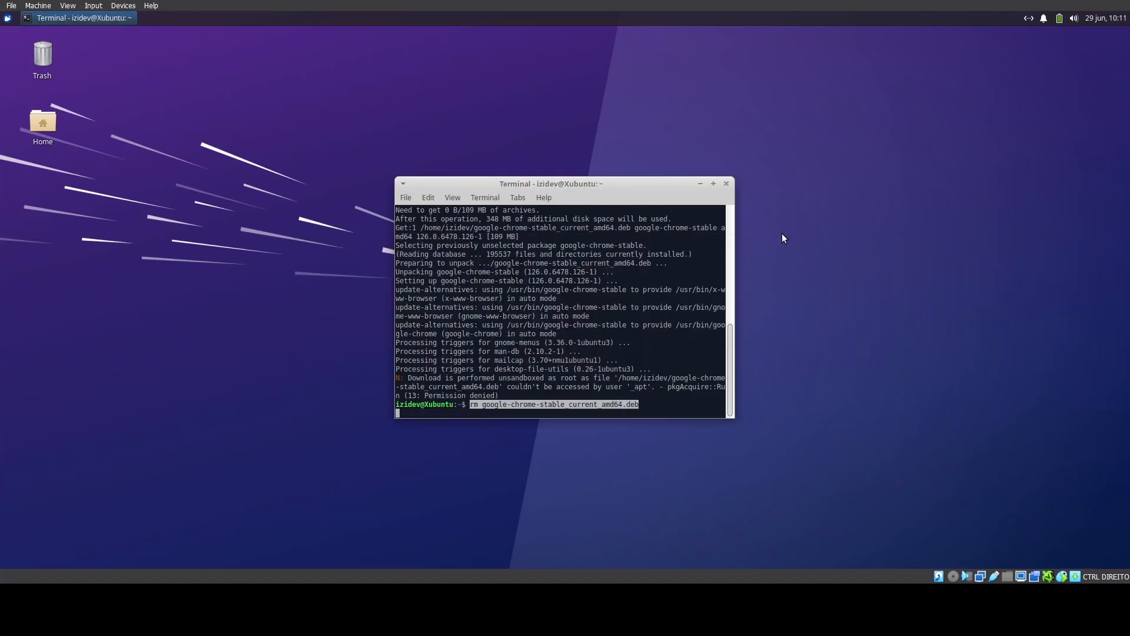
pyautogui.press('Return')
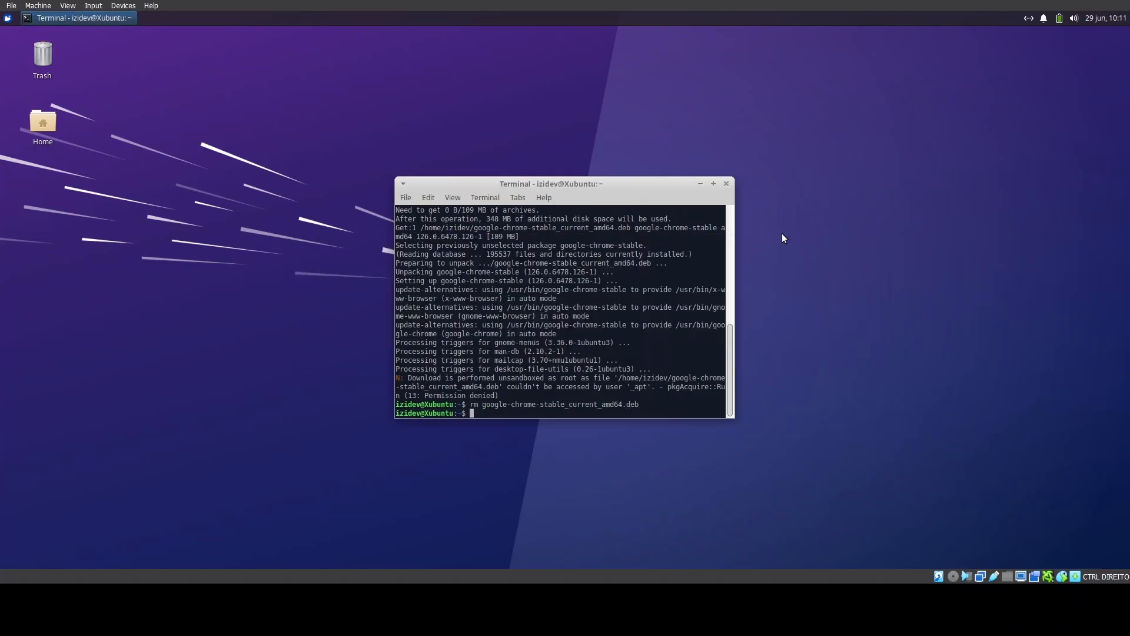
# Launch Google Chrome with the google-chrome command and accept its first-run welcome dialog.
pyautogui.hotkey('ctrl', 'shift', 'v')
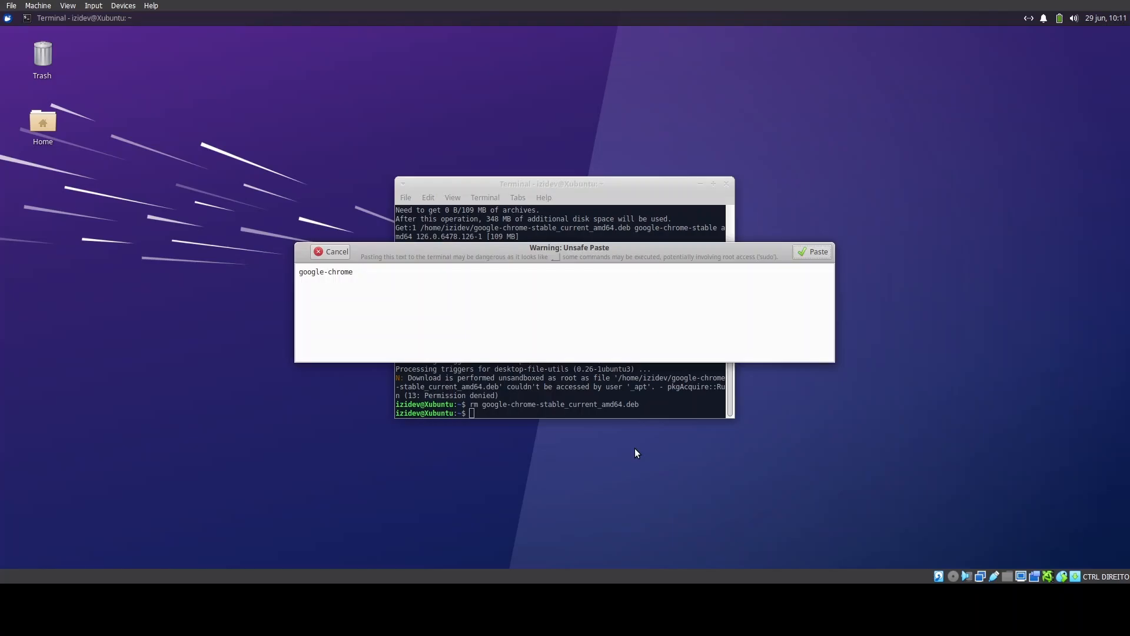
pyautogui.press('Return')
pyautogui.press('Return')
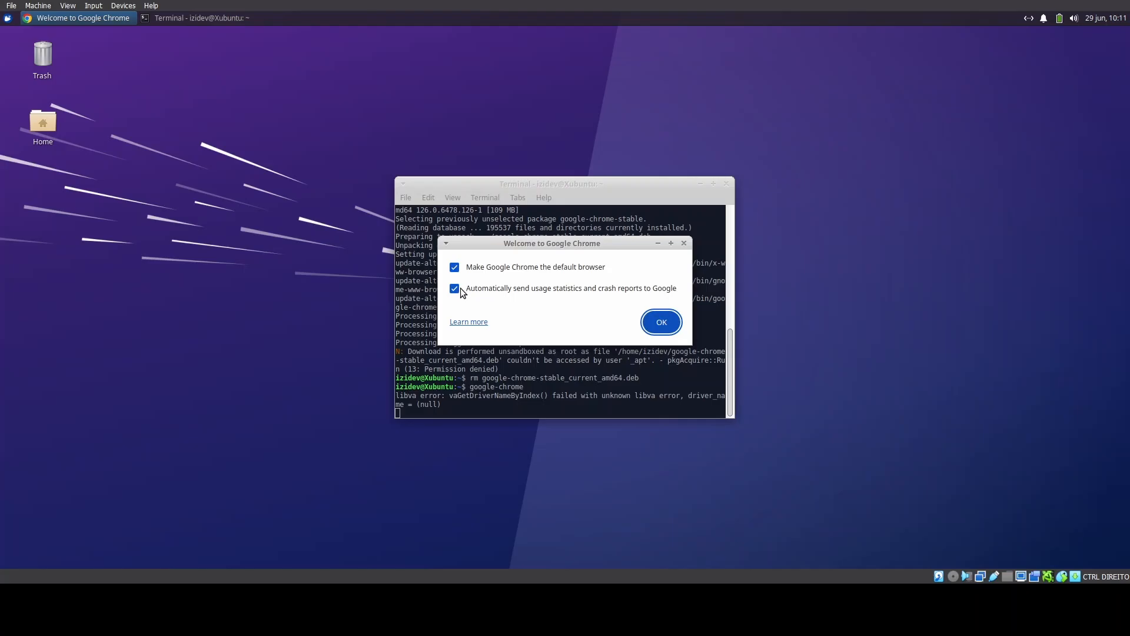
pyautogui.click(659, 319)
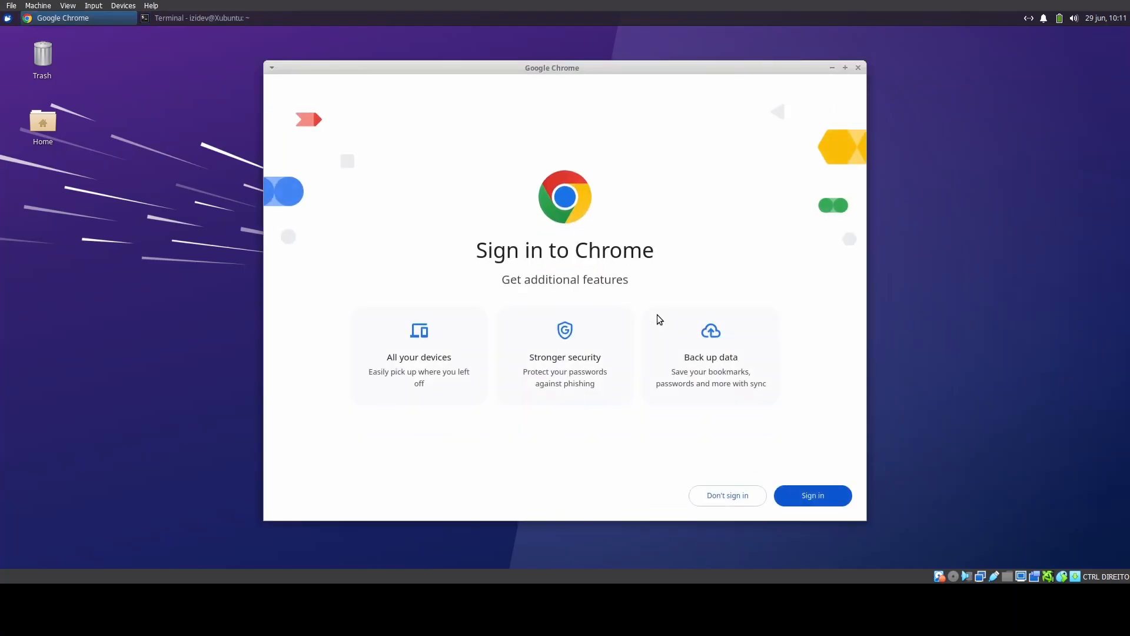
# Skip Chrome sign-in, dismiss the ad privacy notice, and maximize the New Tab window.
pyautogui.click(735, 503)
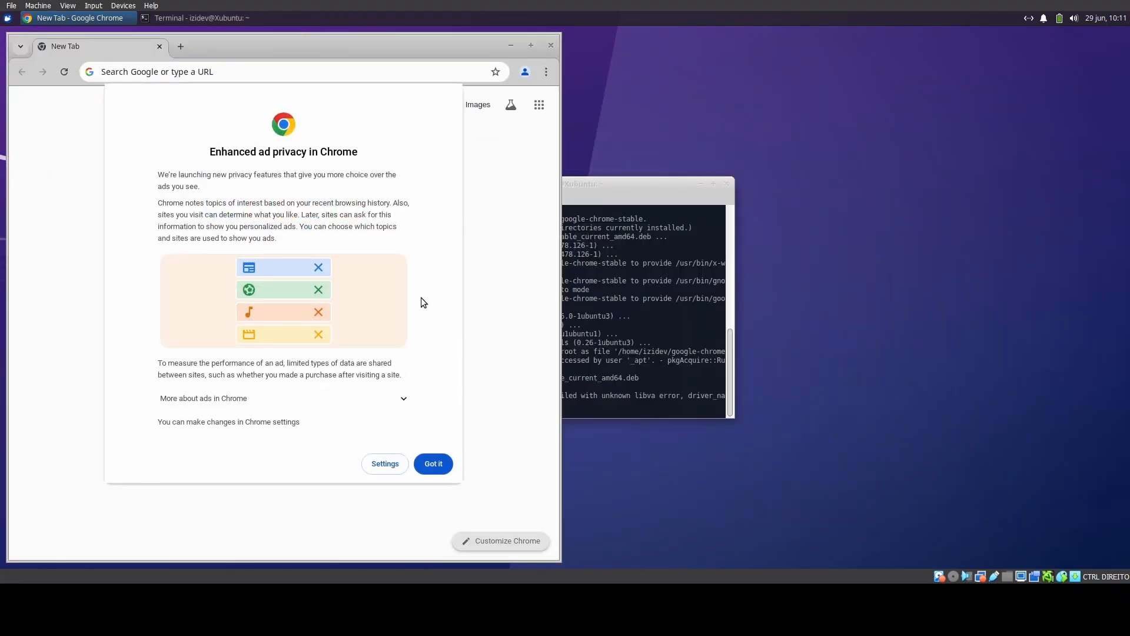
pyautogui.click(434, 464)
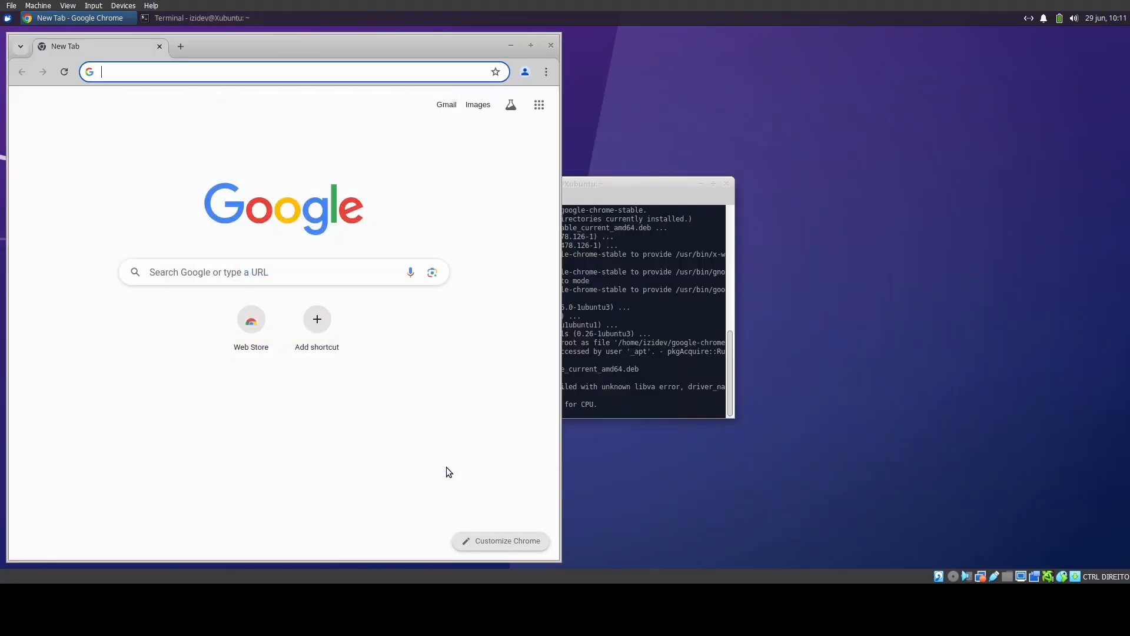
pyautogui.click(530, 46)
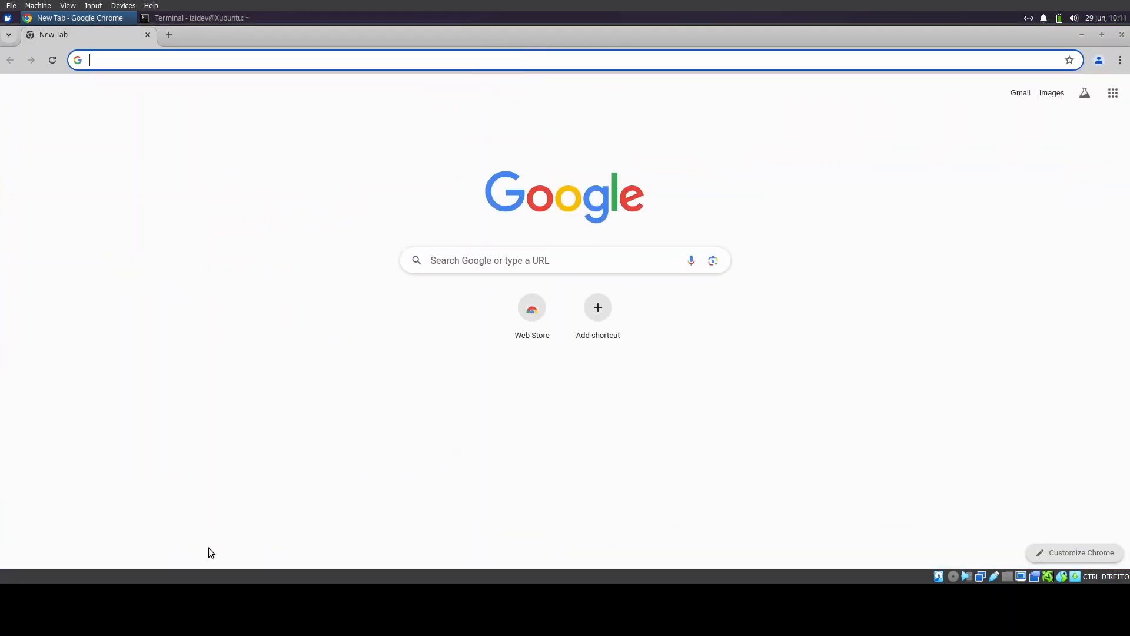